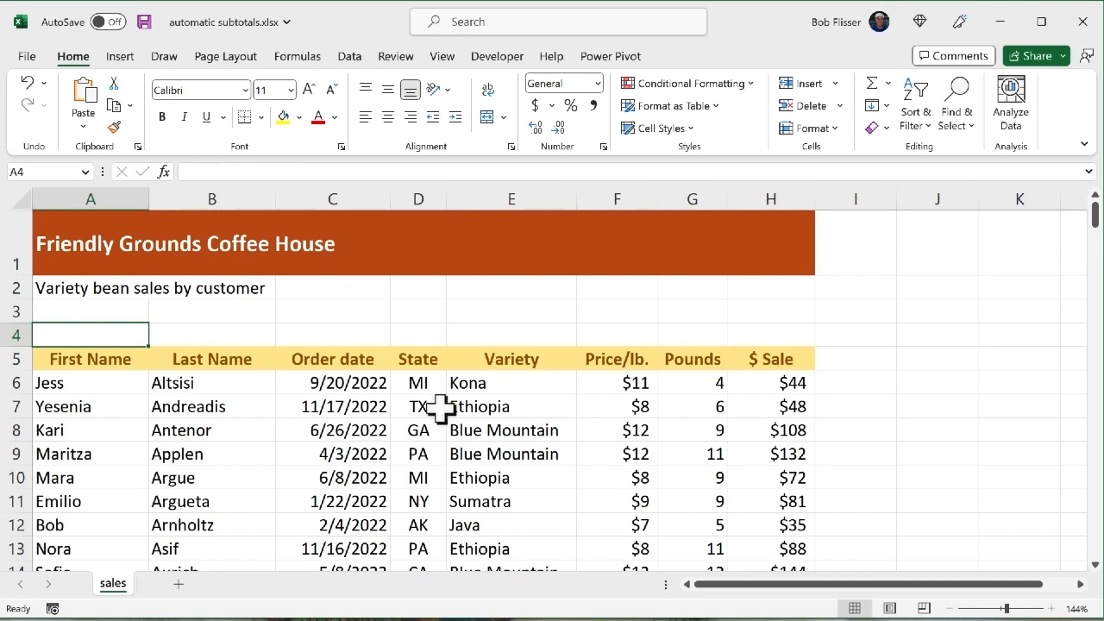
# Step: Sort the coffee sales records by Variety in ascending A to Z order
pyautogui.click(528, 424)
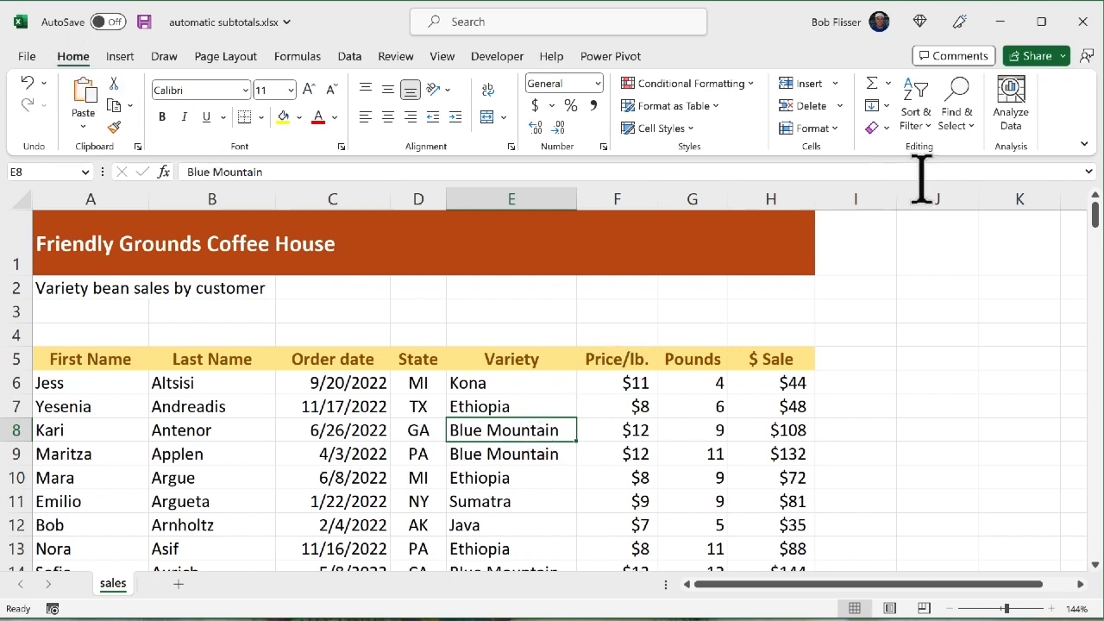
pyautogui.click(922, 121)
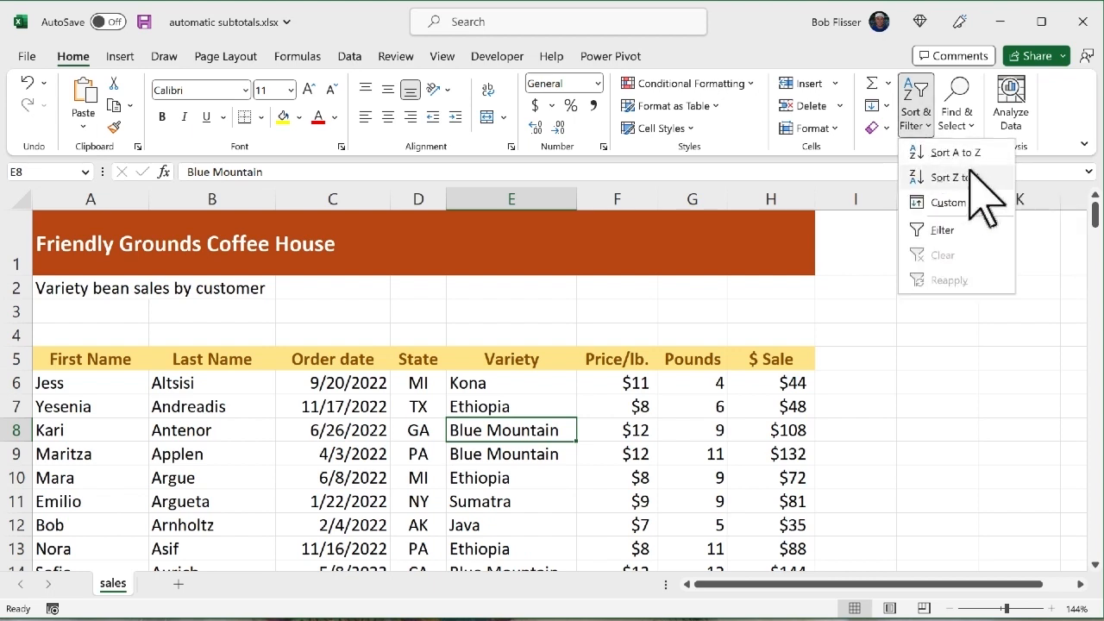
pyautogui.click(964, 154)
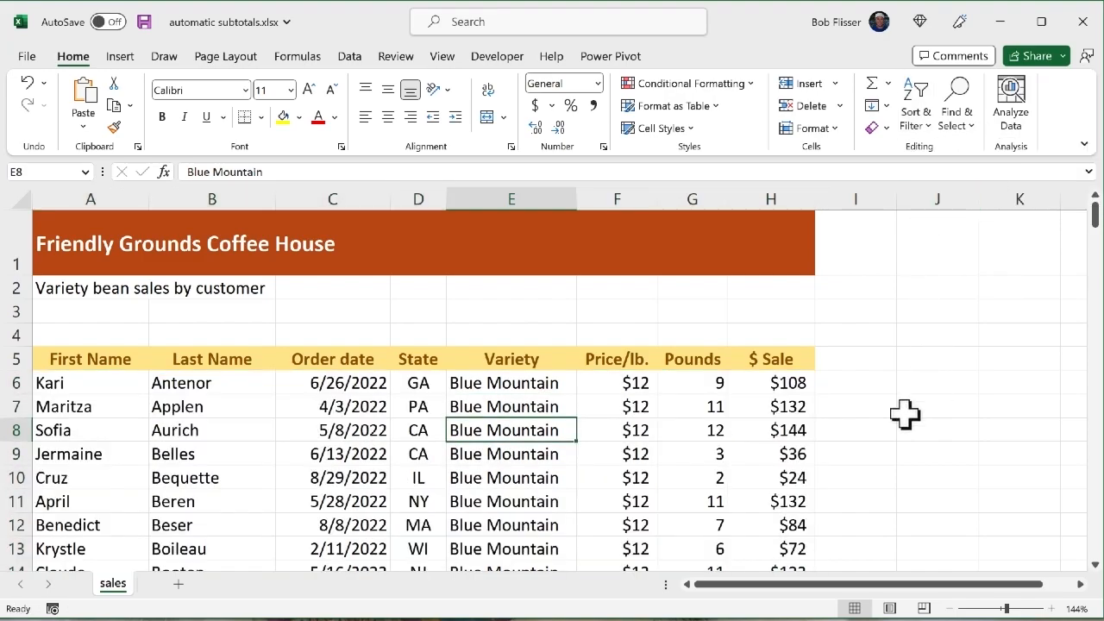
pyautogui.scroll(-18, 904, 414)
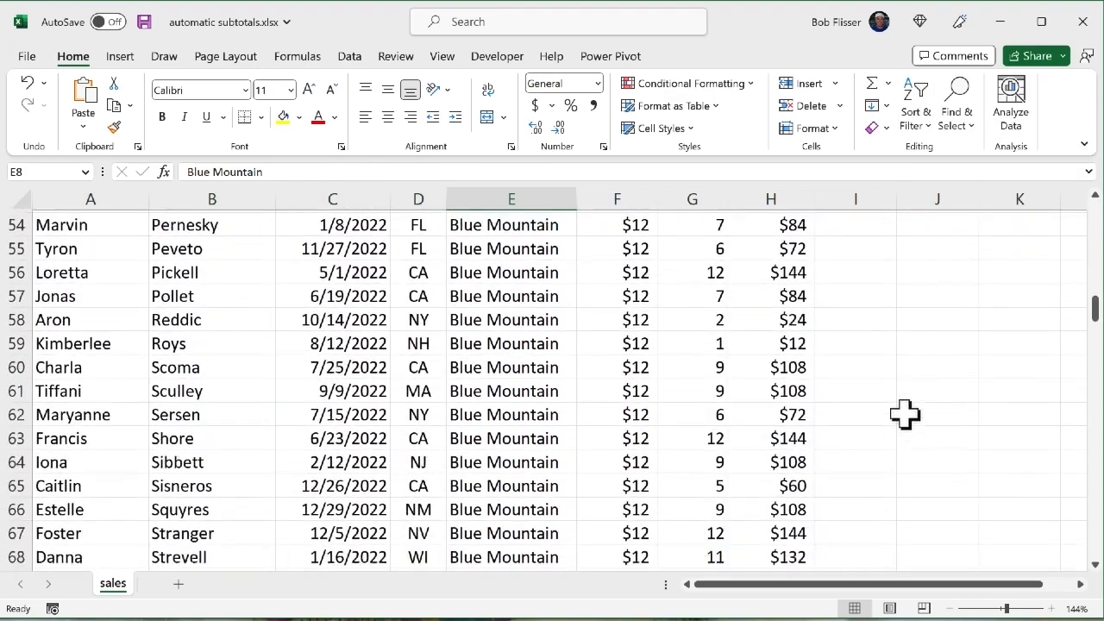
pyautogui.scroll(-9, 904, 414)
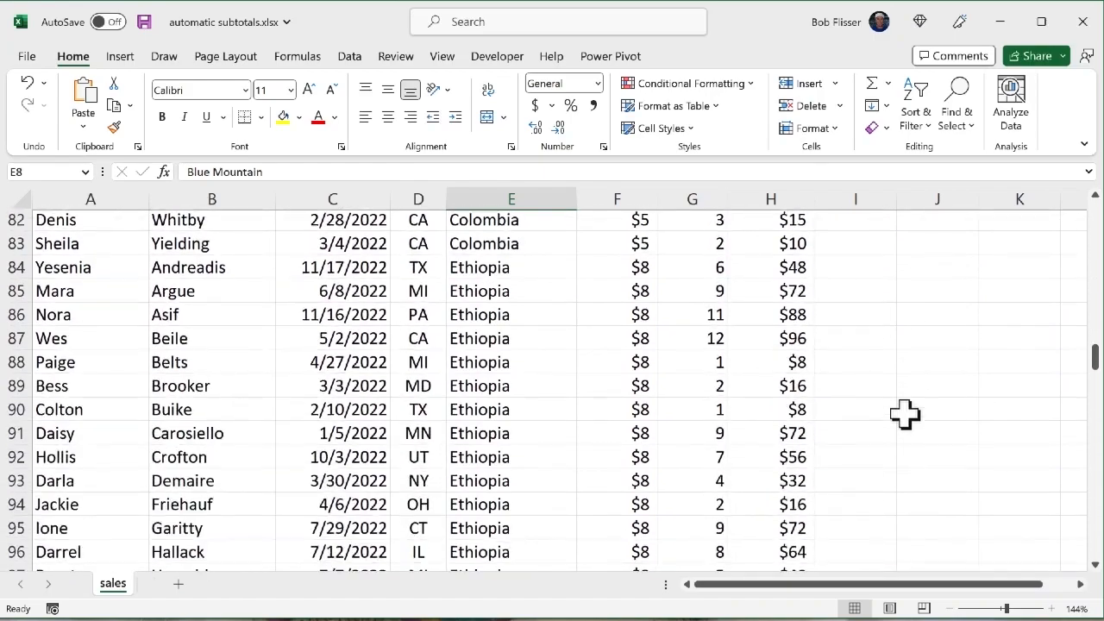
pyautogui.scroll(-7, 904, 414)
pyautogui.scroll(20, 903, 414)
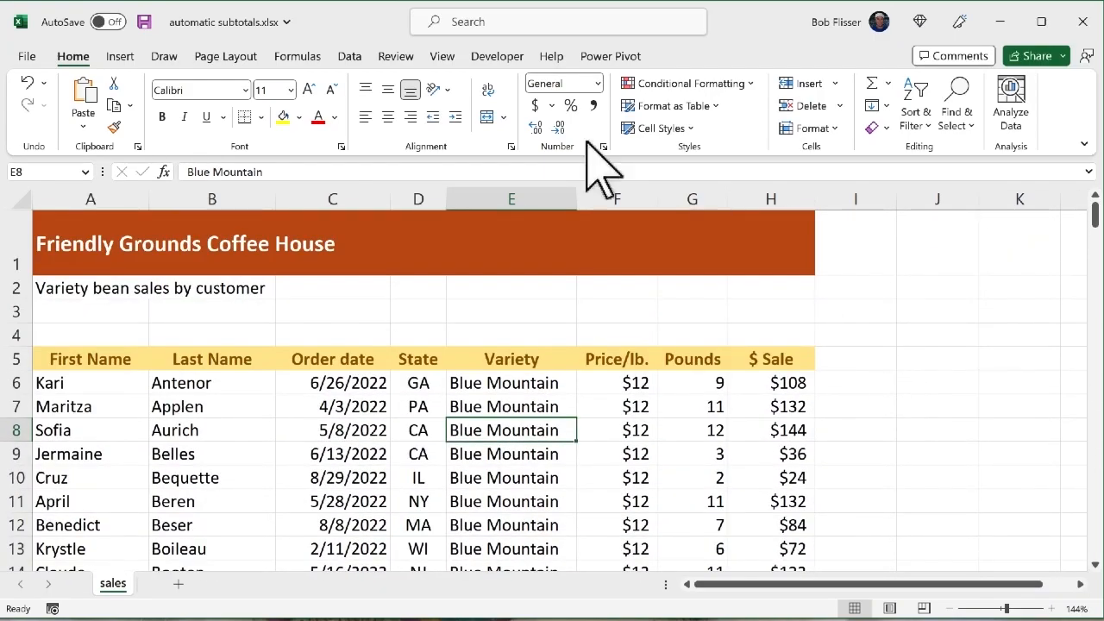
# Step: Add automatic subtotals that sum Pounds and $ Sale at each change in Variety, with the summary below the data
pyautogui.click(349, 56)
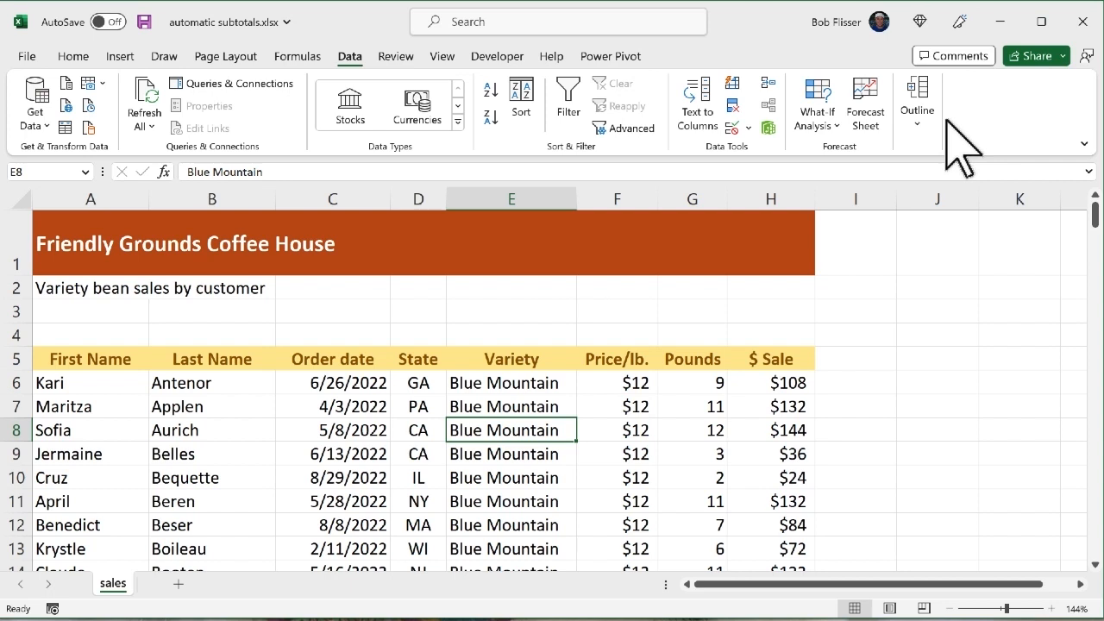
pyautogui.click(917, 121)
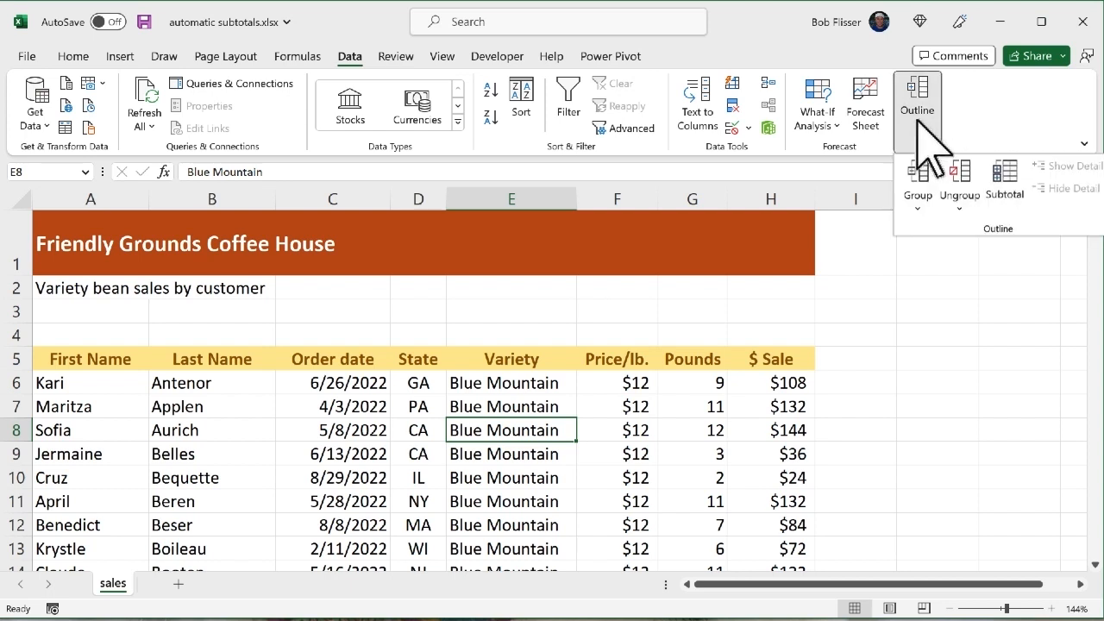
pyautogui.click(1004, 185)
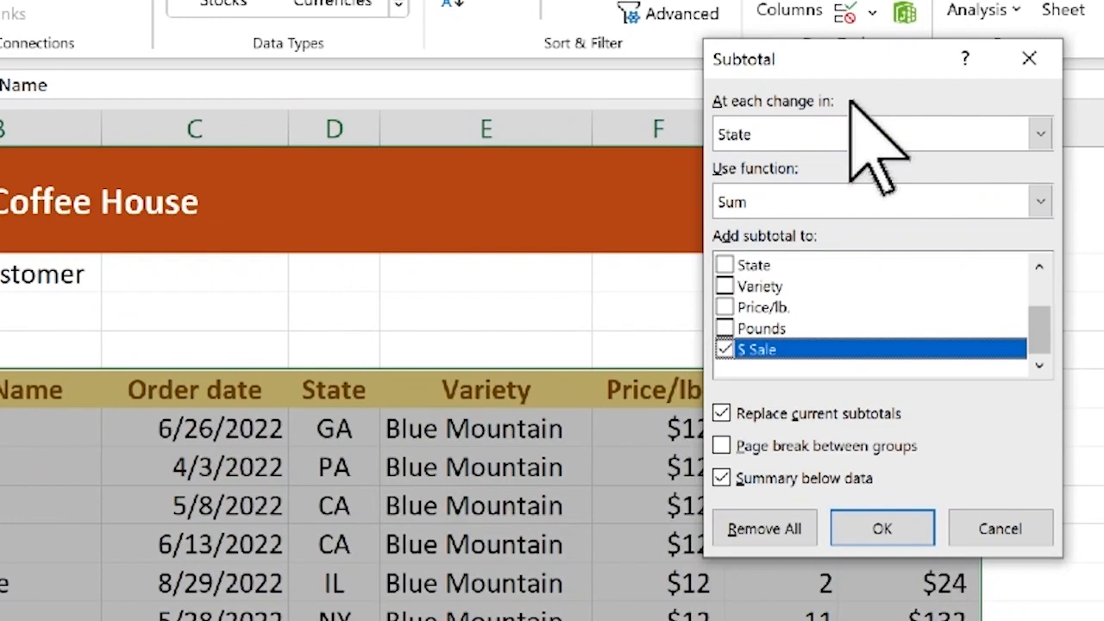
pyautogui.click(882, 138)
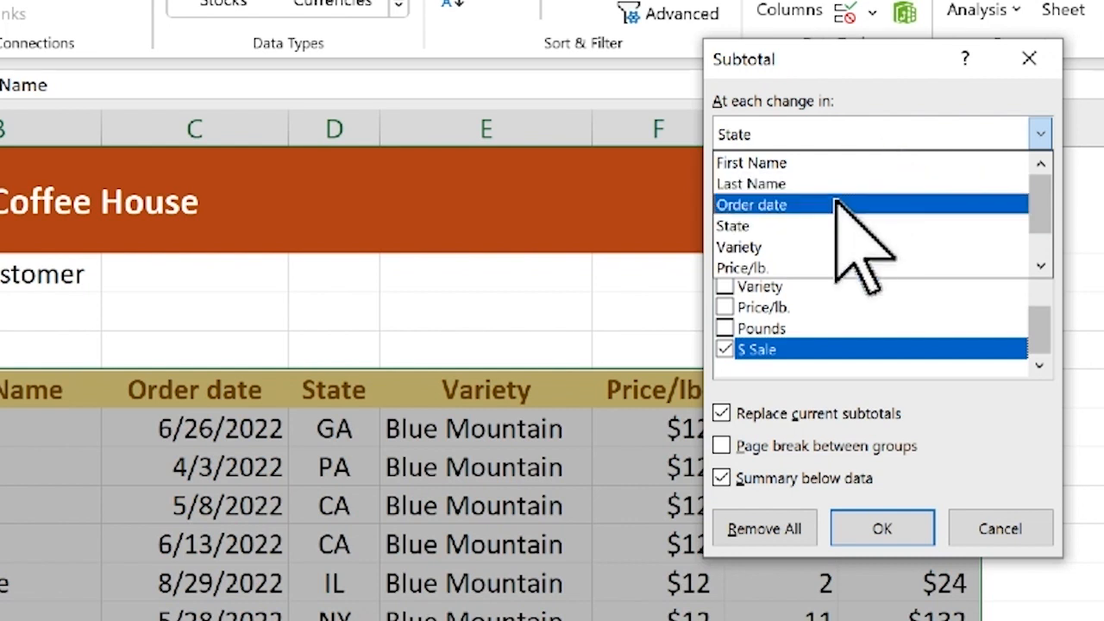
pyautogui.click(821, 246)
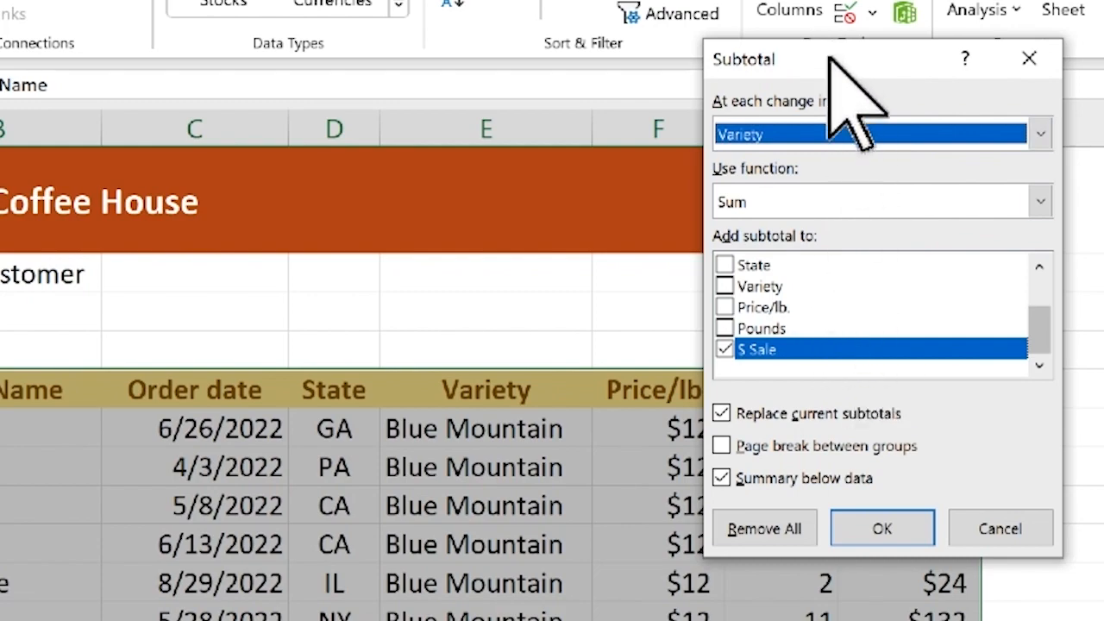
pyautogui.moveTo(829, 59); pyautogui.dragTo(280, 30)
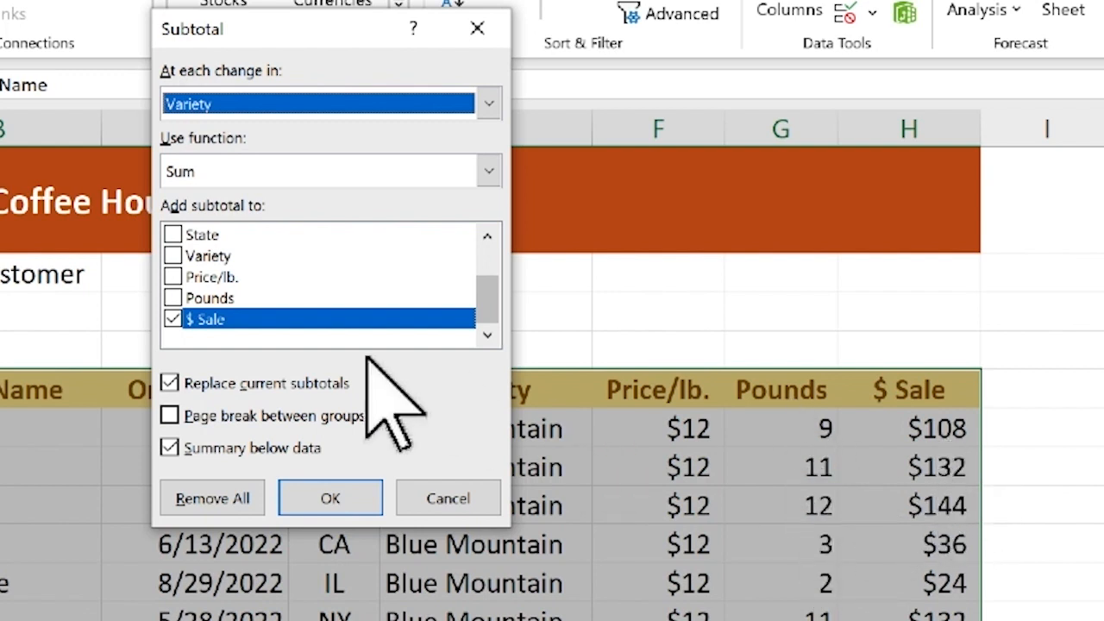
pyautogui.click(171, 298)
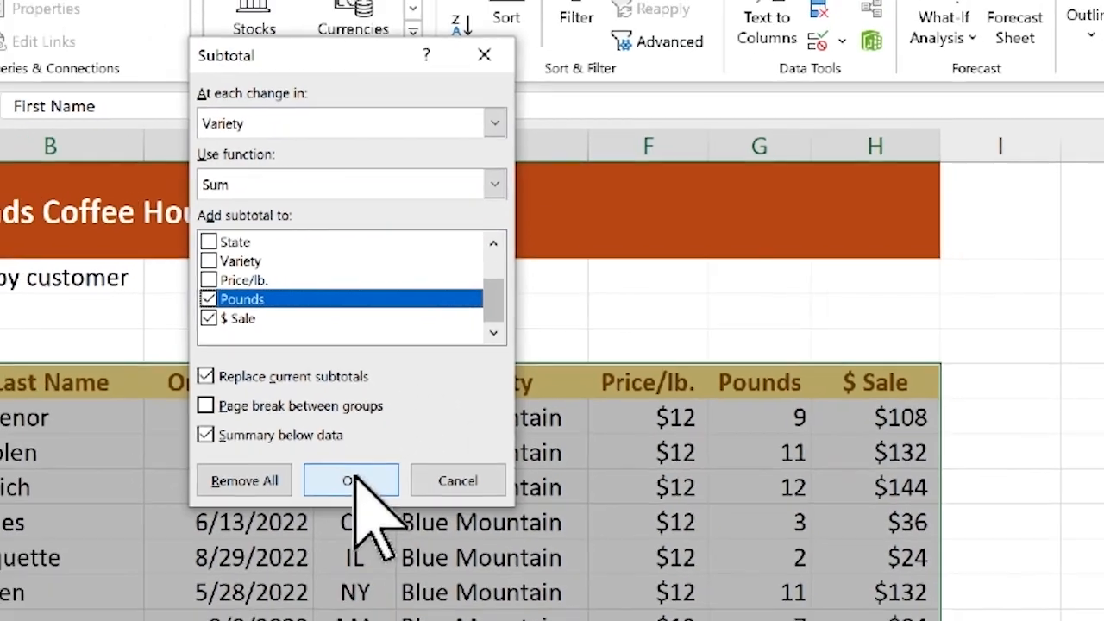
pyautogui.click(354, 479)
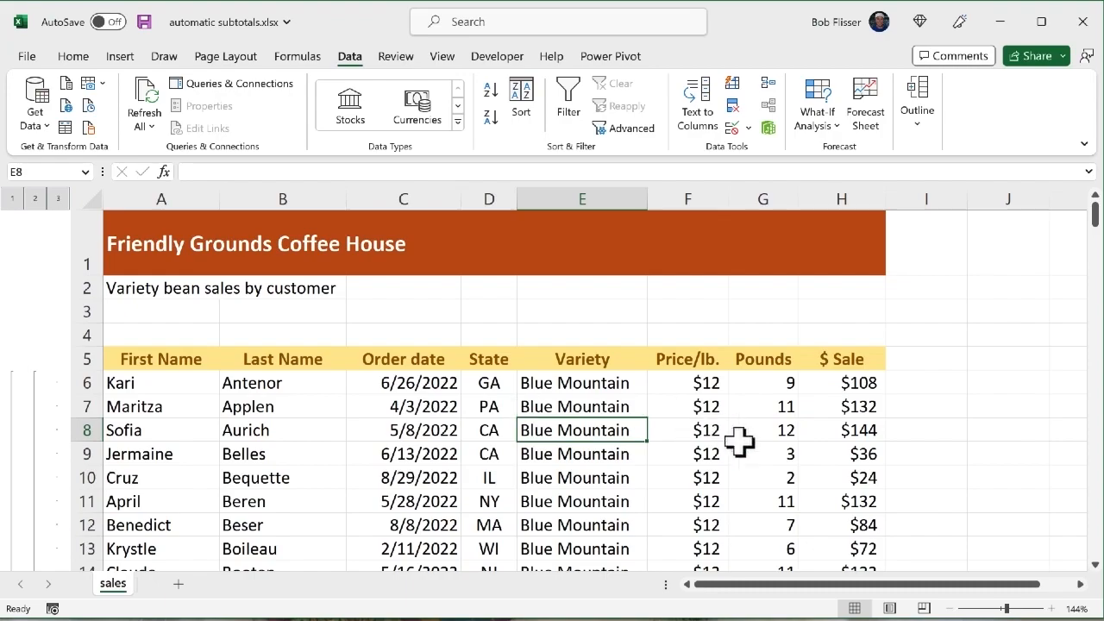
# Step: Examine the subtotal row under each variety and the grand total at the end of the data
pyautogui.scroll(-2, 739, 439)
pyautogui.scroll(-1, 739, 440)
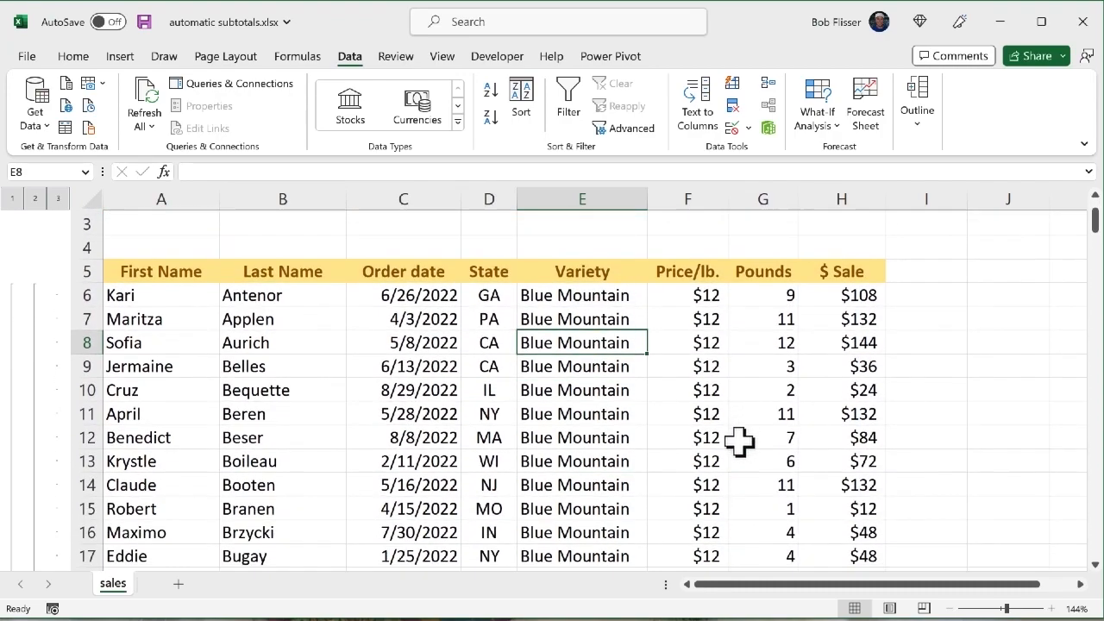
pyautogui.scroll(-15, 667, 469)
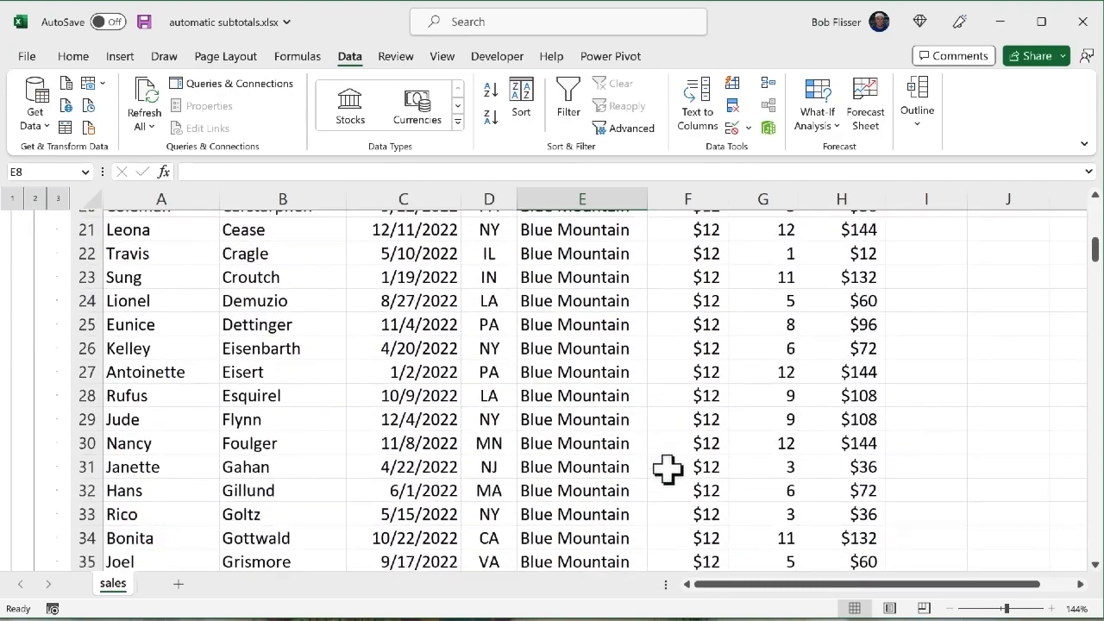
pyautogui.scroll(-7, 667, 469)
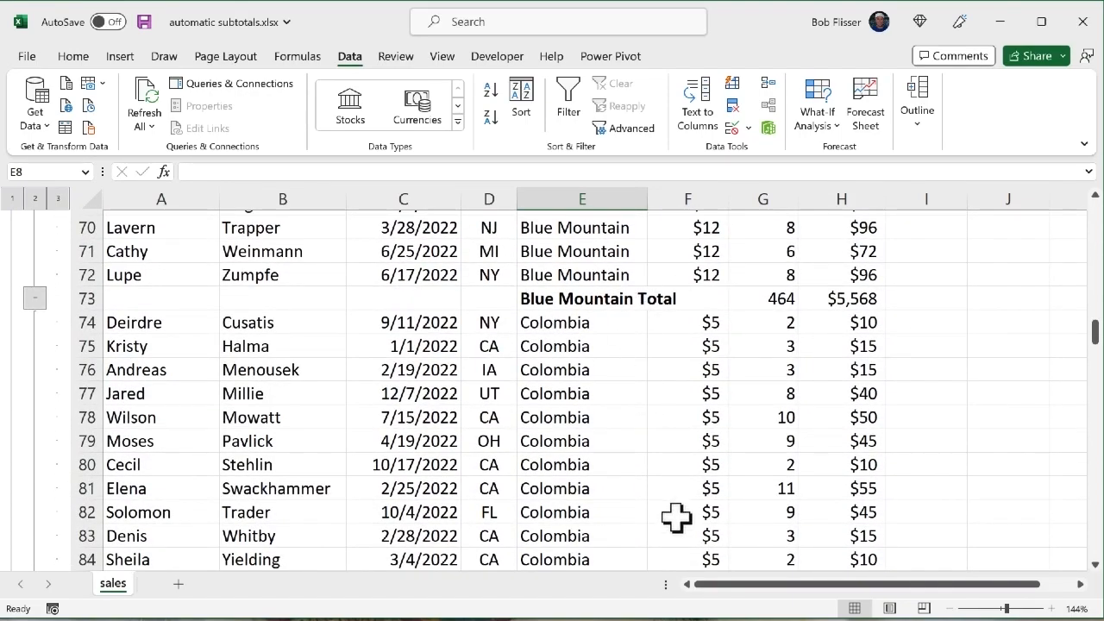
pyautogui.scroll(-4, 673, 517)
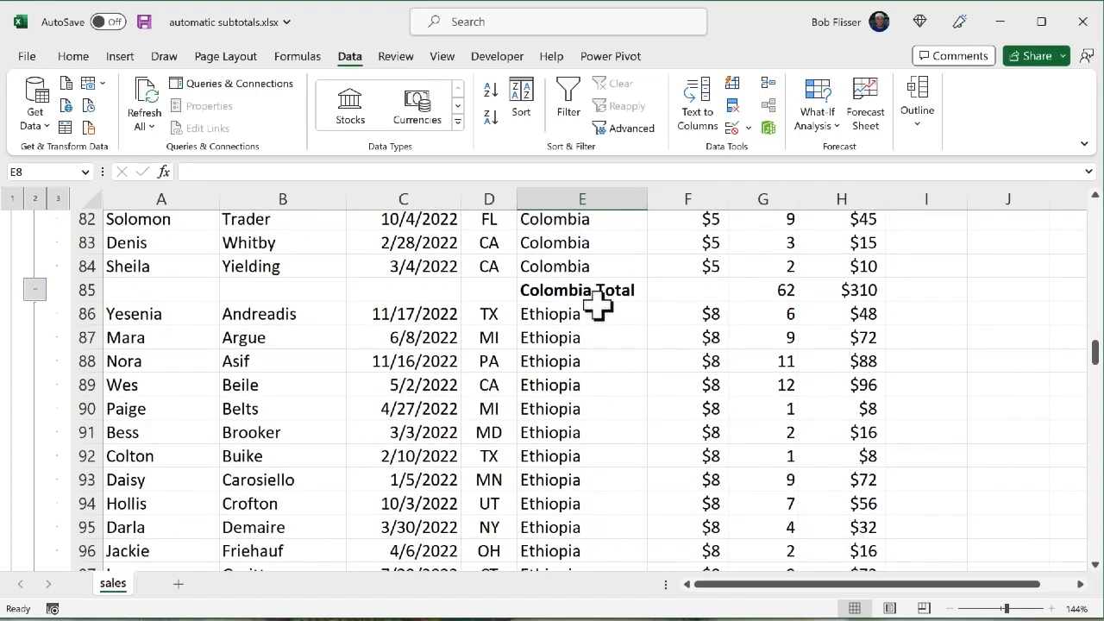
pyautogui.scroll(-10, 719, 401)
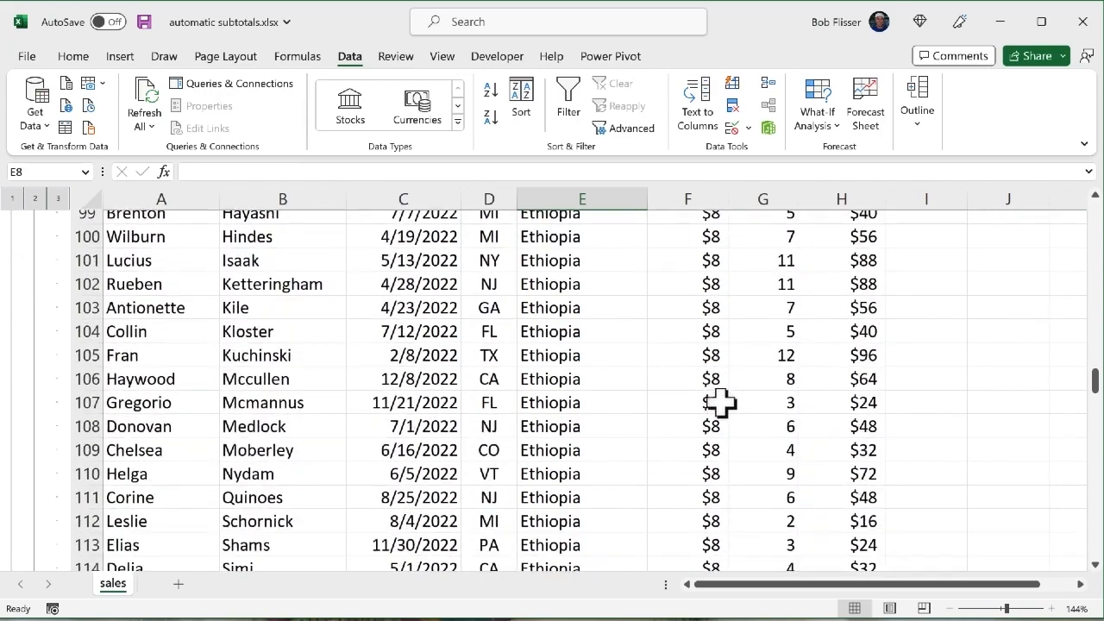
pyautogui.scroll(-18, 719, 402)
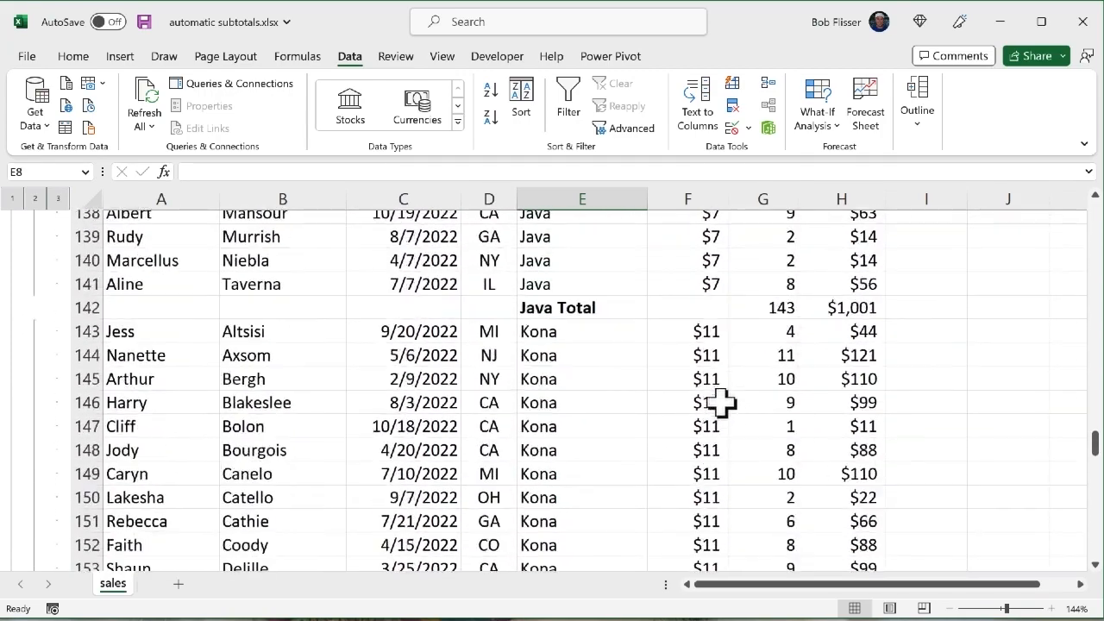
pyautogui.scroll(-13, 719, 402)
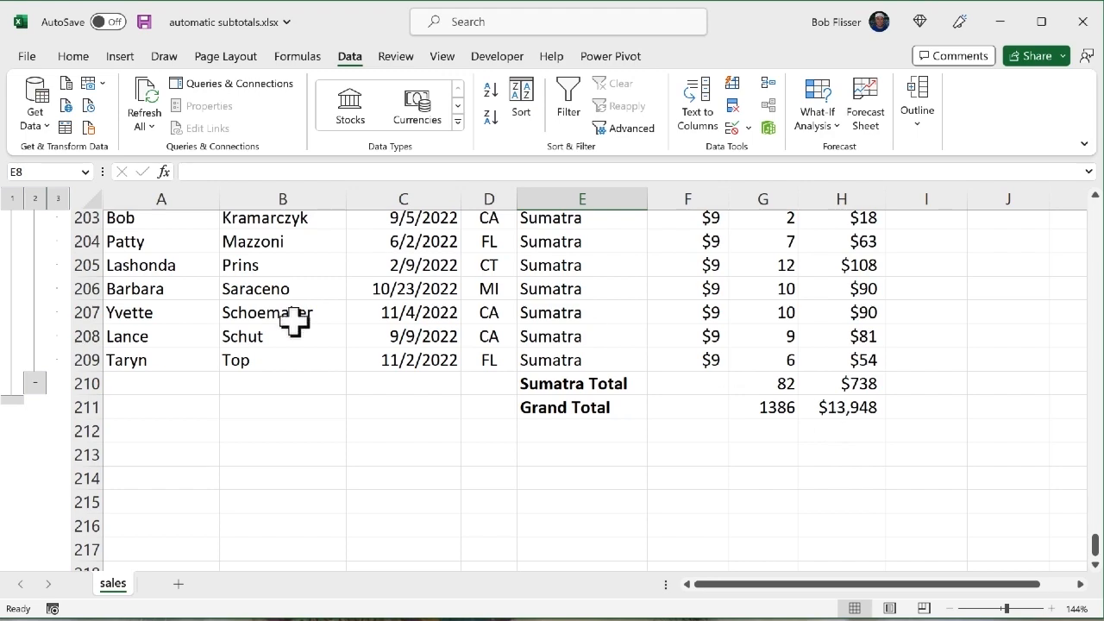
# Step: Collapse the detail rows of the Sumatra and Java groups so only their total rows show
pyautogui.scroll(1, 209, 371)
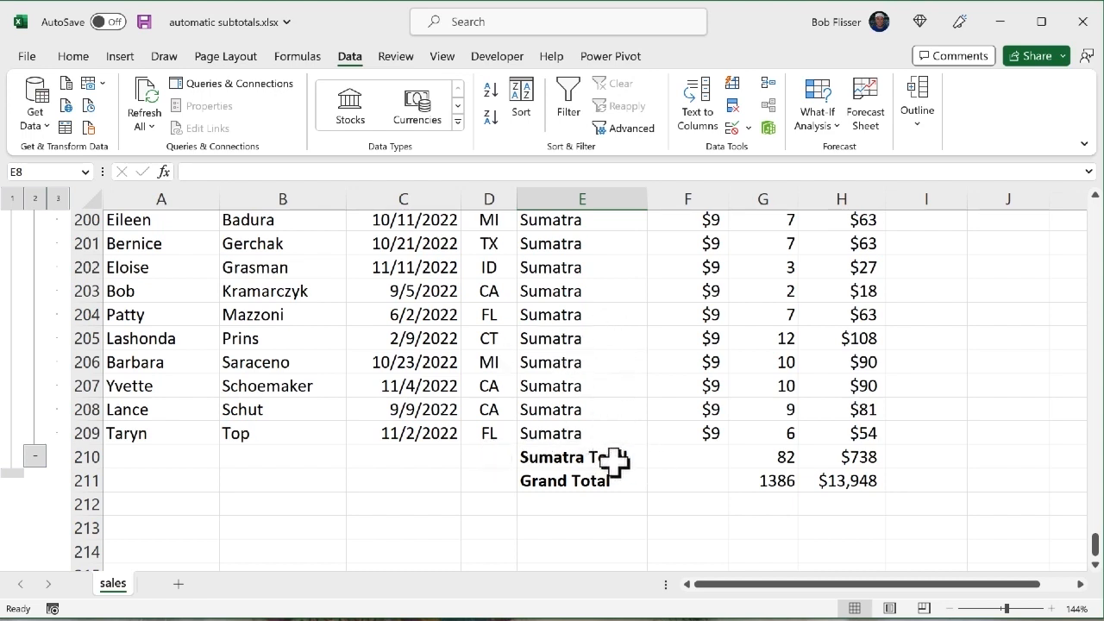
pyautogui.click(34, 455)
pyautogui.scroll(5, 330, 351)
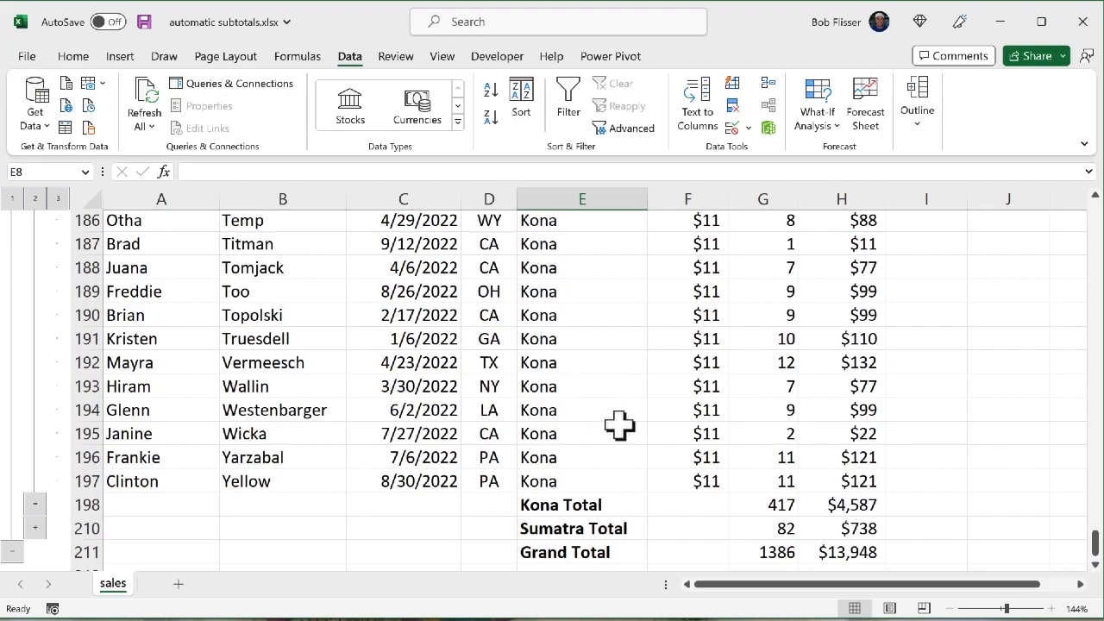
pyautogui.scroll(12, 619, 424)
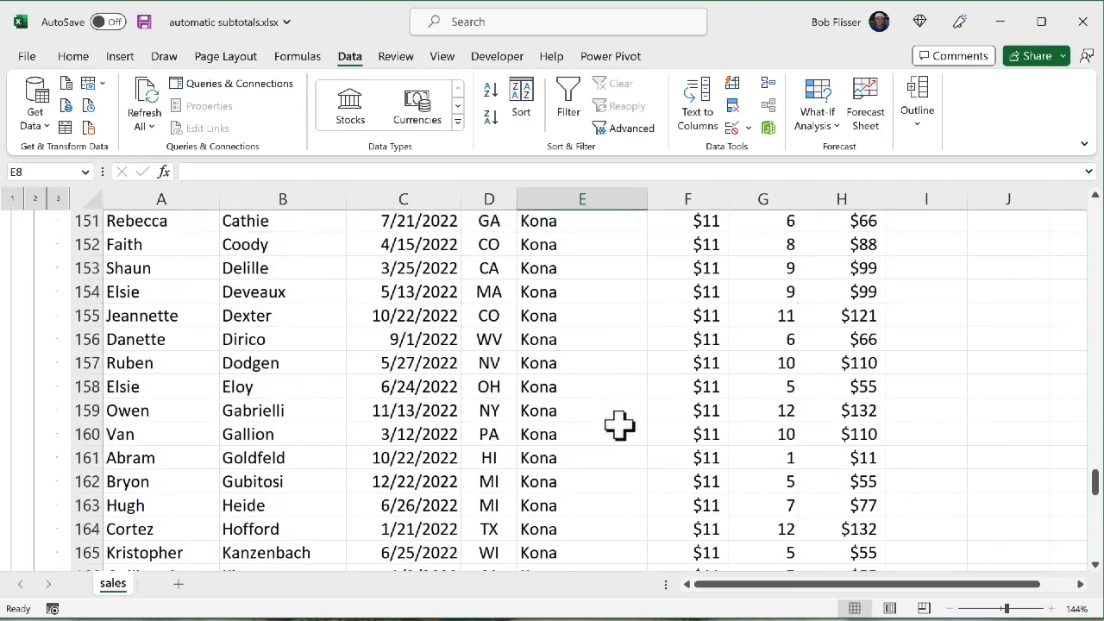
pyautogui.scroll(9, 619, 424)
pyautogui.scroll(-3, 619, 424)
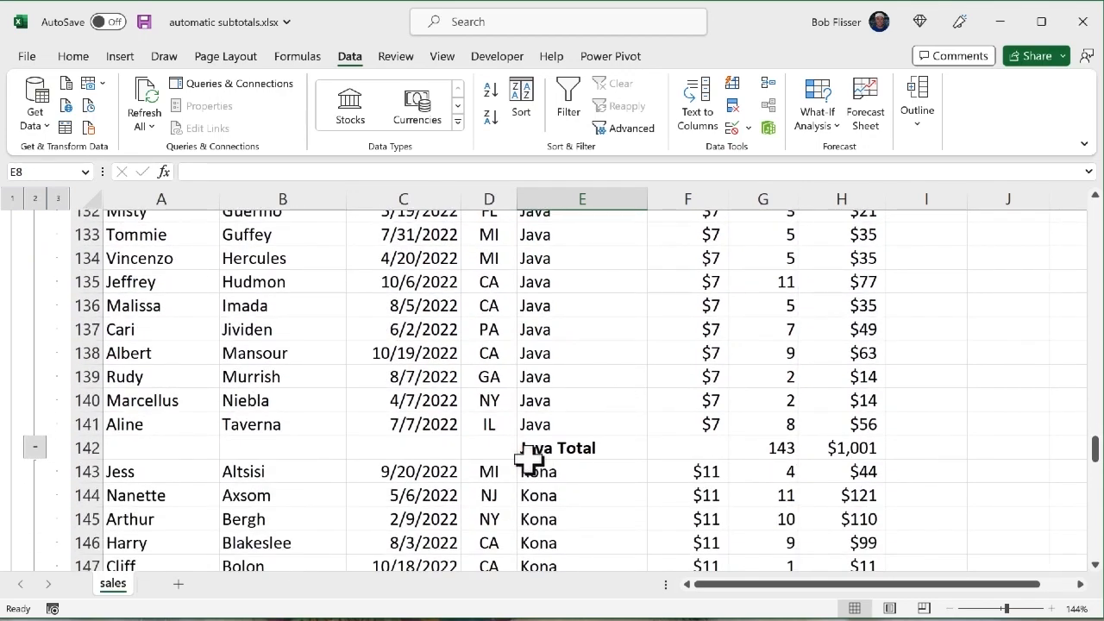
pyautogui.click(35, 448)
pyautogui.scroll(3, 327, 388)
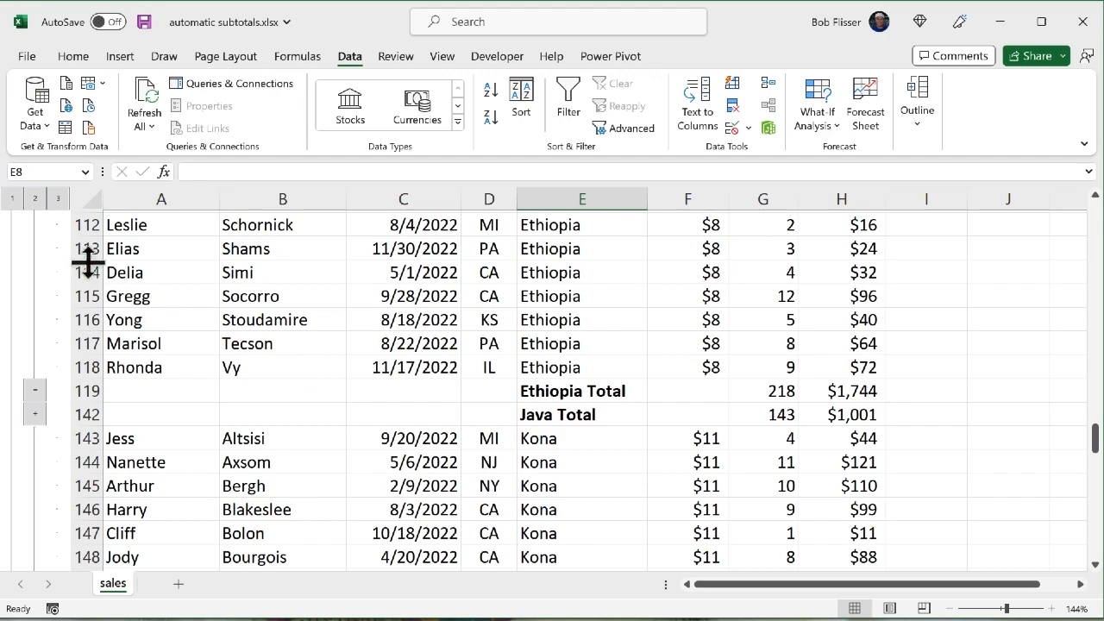
# Step: Collapse the whole outline to level 2, showing only the variety subtotals and the grand total
pyautogui.click(34, 199)
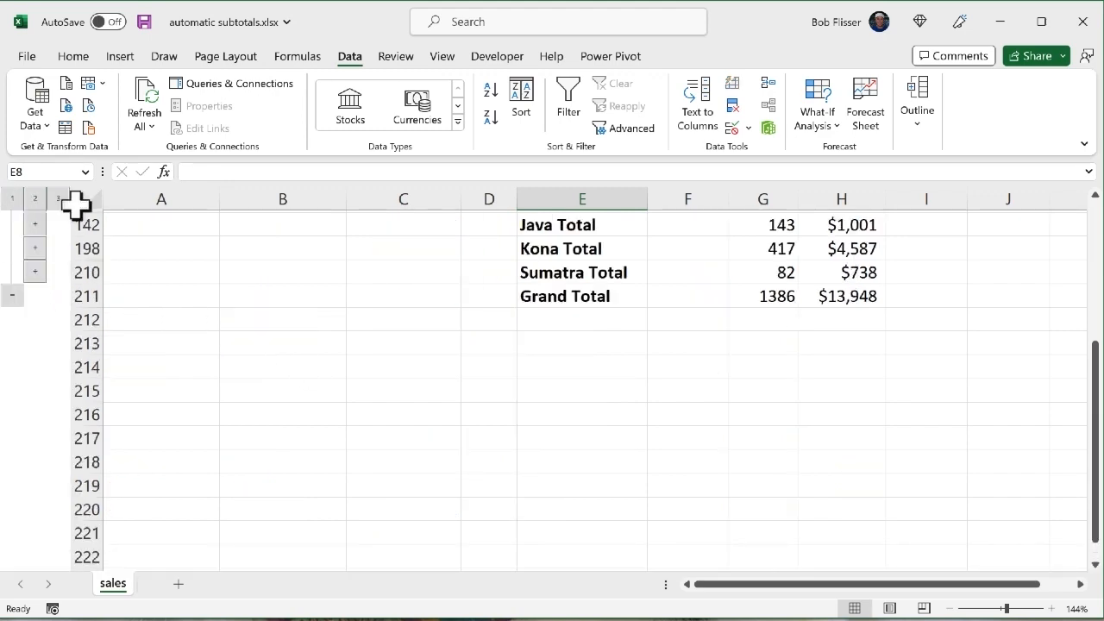
pyautogui.scroll(3, 336, 345)
pyautogui.scroll(1, 336, 345)
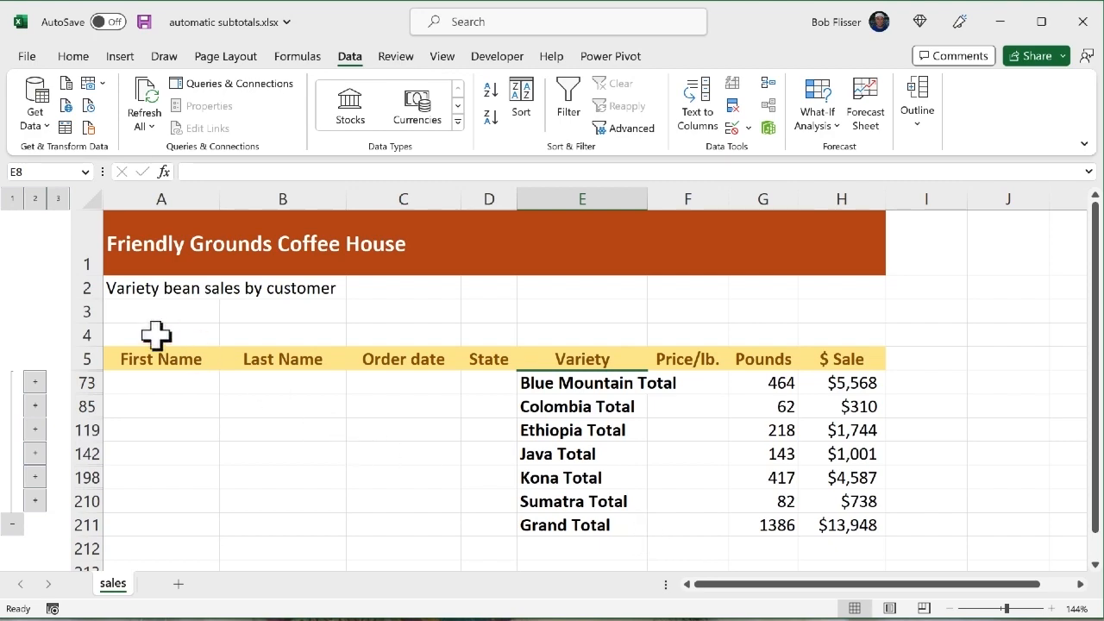
# Step: Expand the Ethiopia group to view its detail rows and collapse it again
pyautogui.click(35, 429)
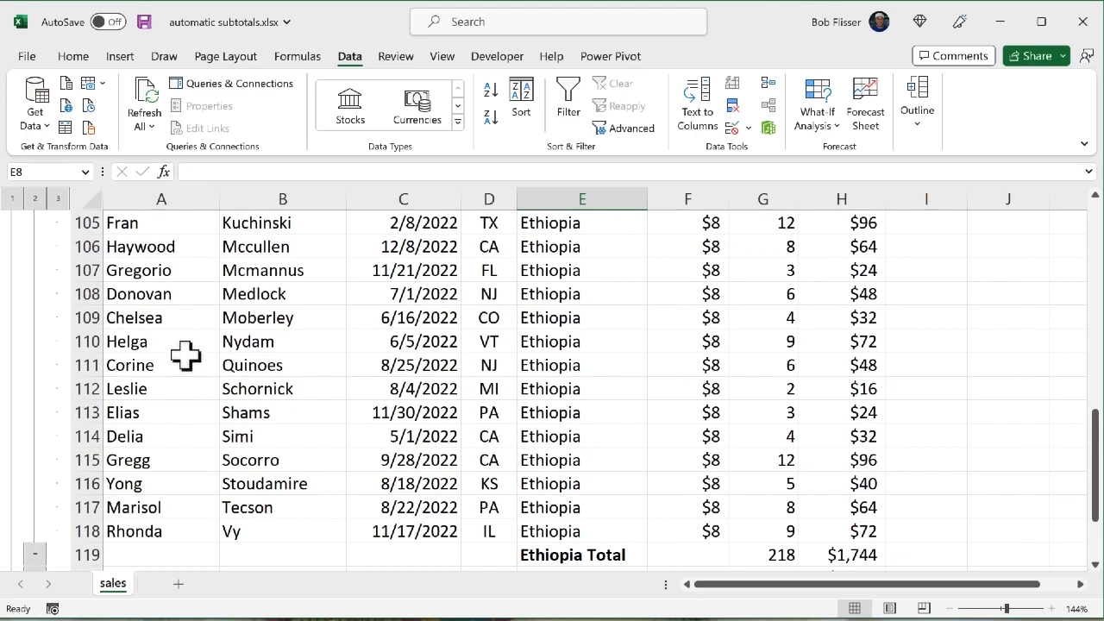
pyautogui.click(37, 551)
pyautogui.scroll(3, 251, 381)
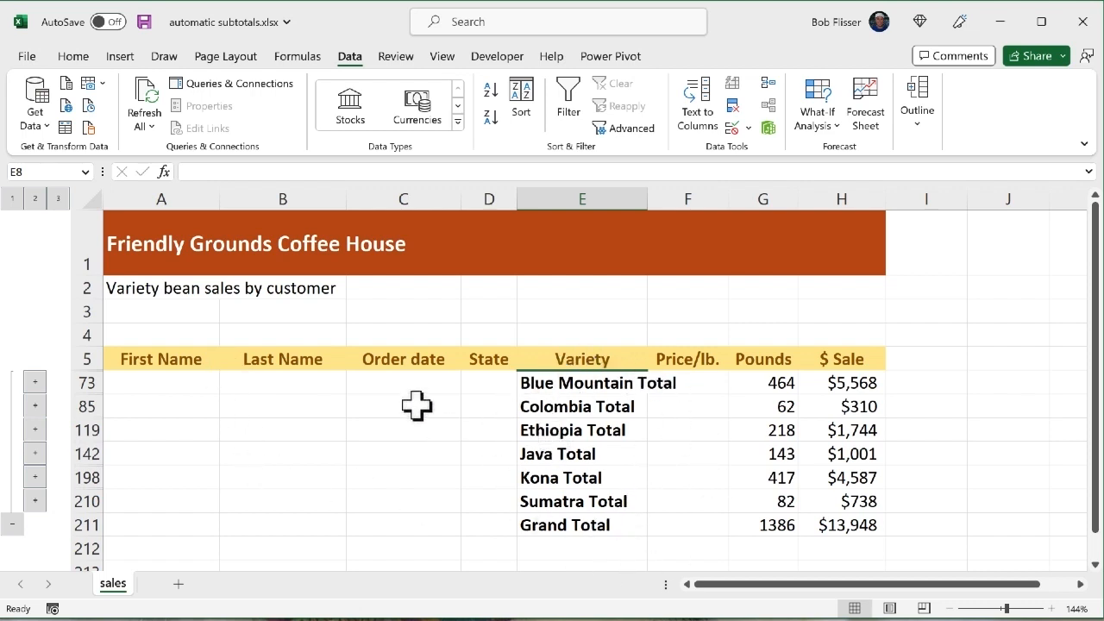
# Step: Reduce the outline to level 1 for the grand total only, and expand it to level 3 to restore all records
pyautogui.click(12, 199)
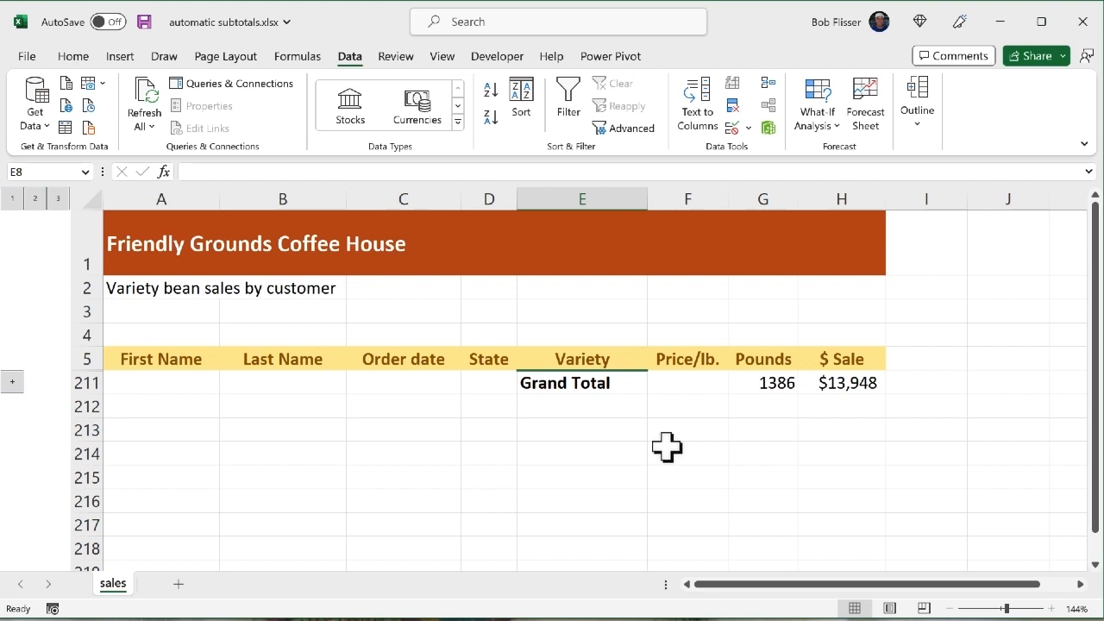
pyautogui.click(58, 199)
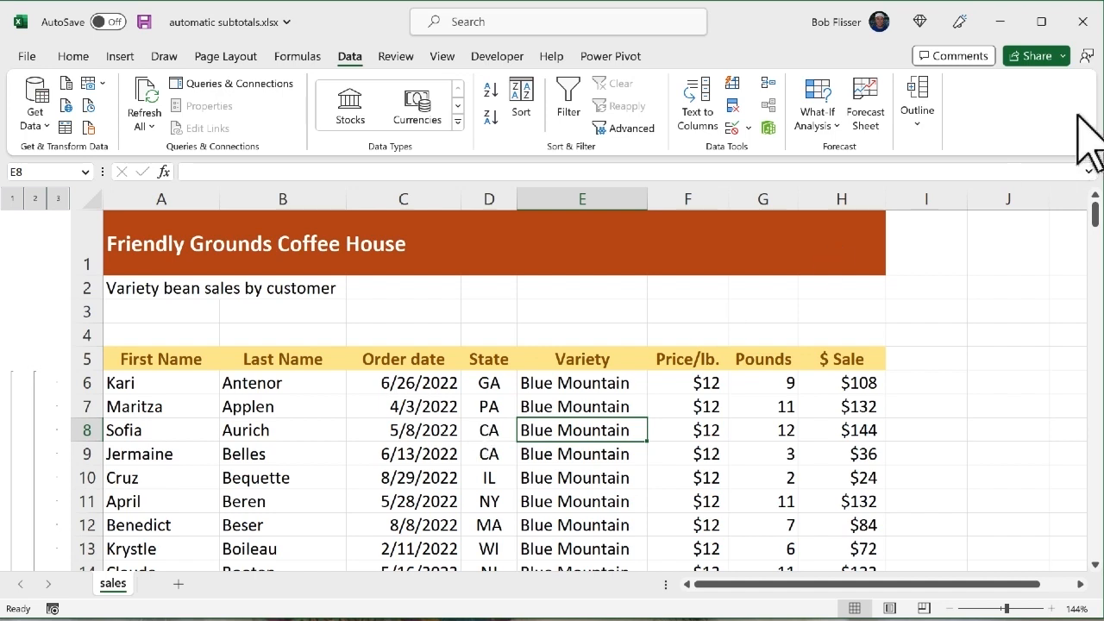
# Step: Add Average subtotals for Pounds and $ Sale at each change in Variety, keeping the existing subtotals instead of replacing them
pyautogui.click(916, 112)
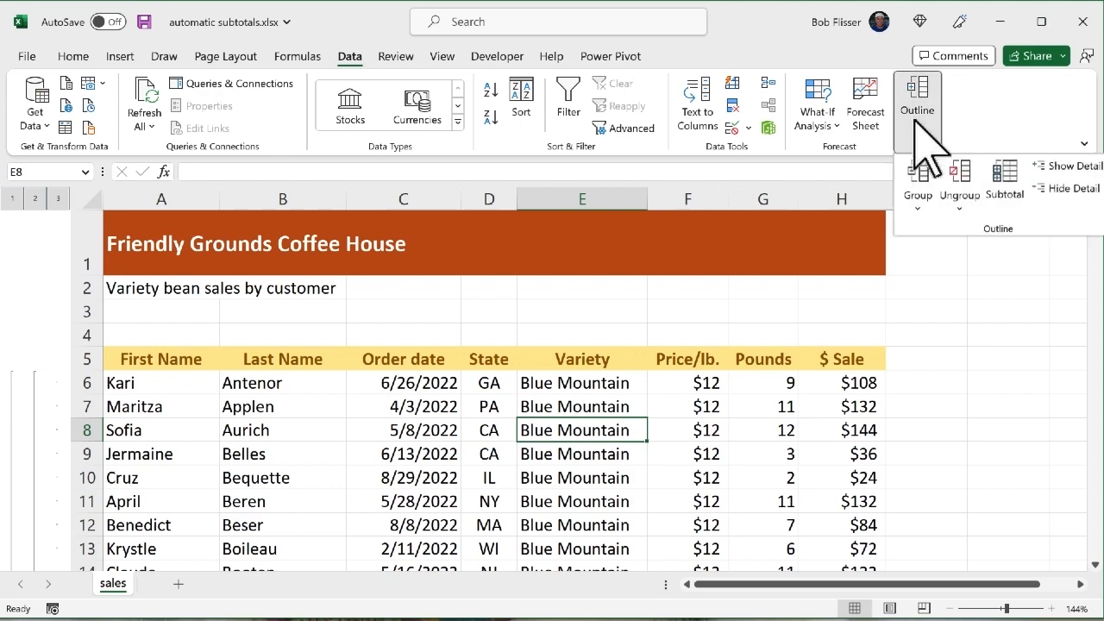
pyautogui.click(1007, 183)
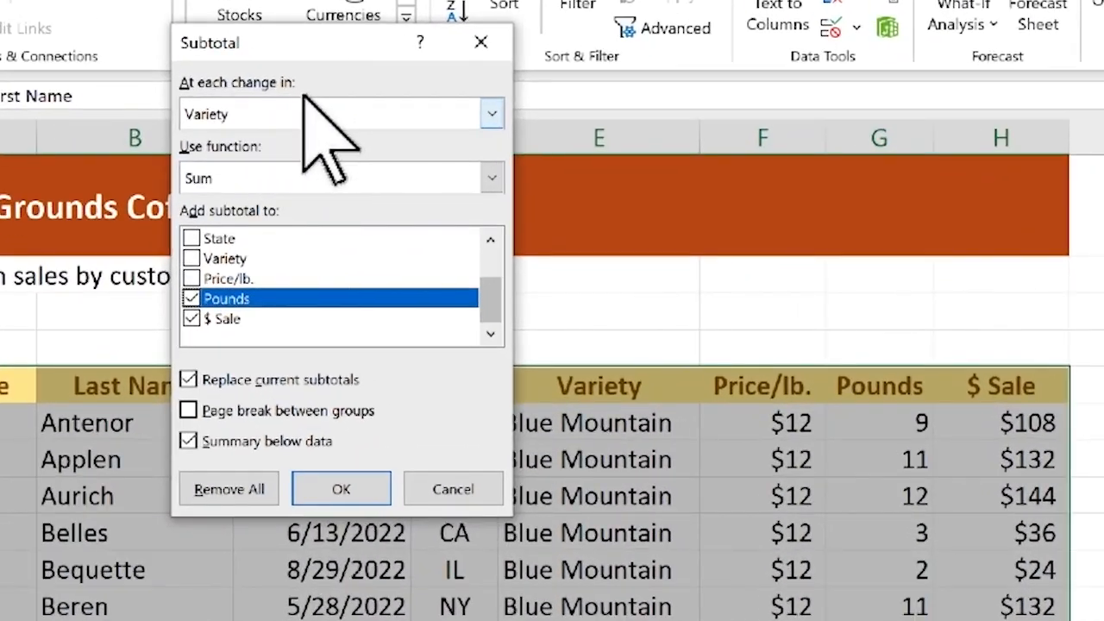
pyautogui.click(315, 177)
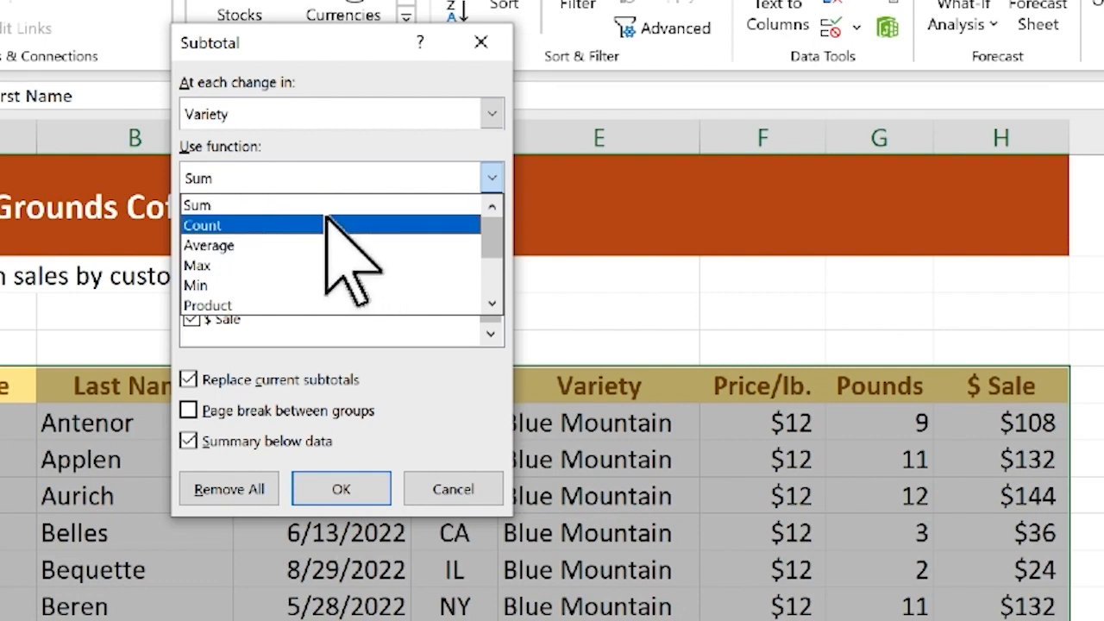
pyautogui.click(261, 247)
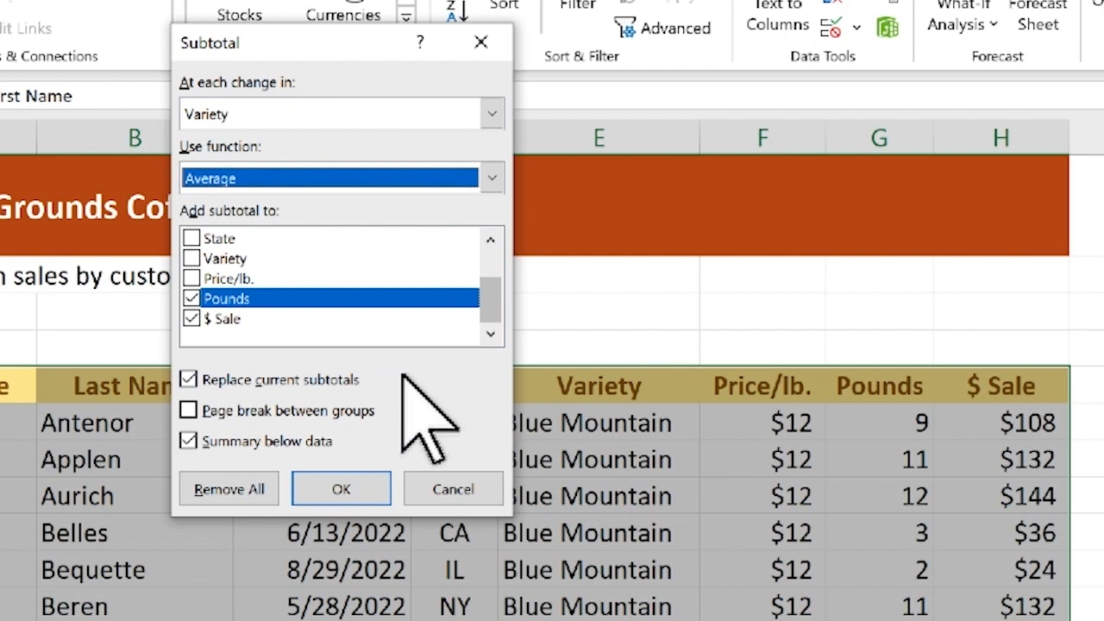
pyautogui.click(190, 380)
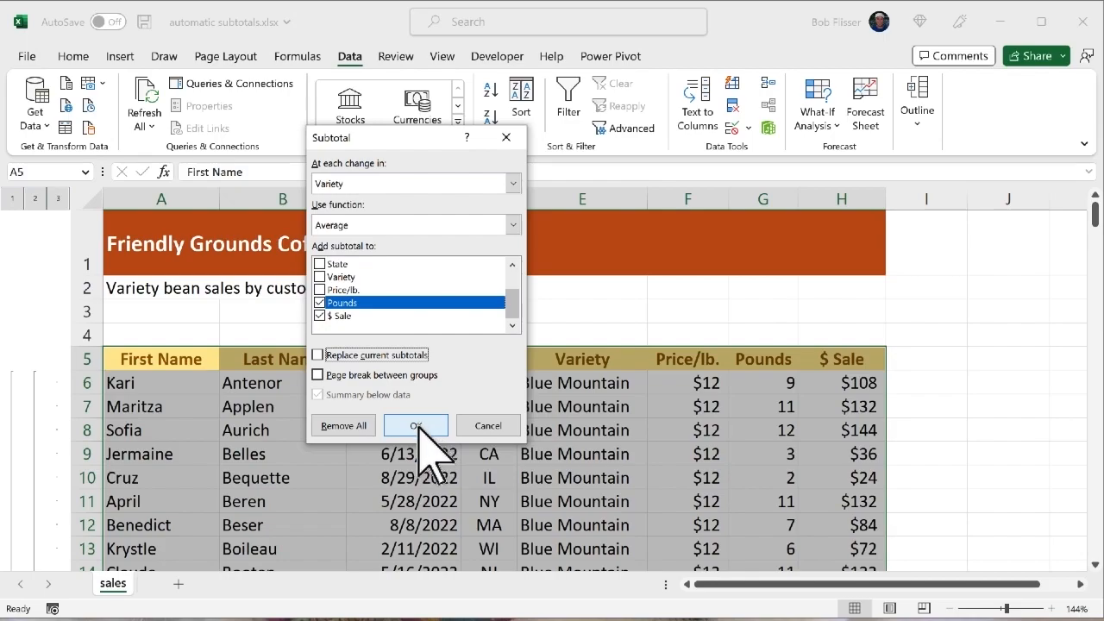
pyautogui.click(416, 425)
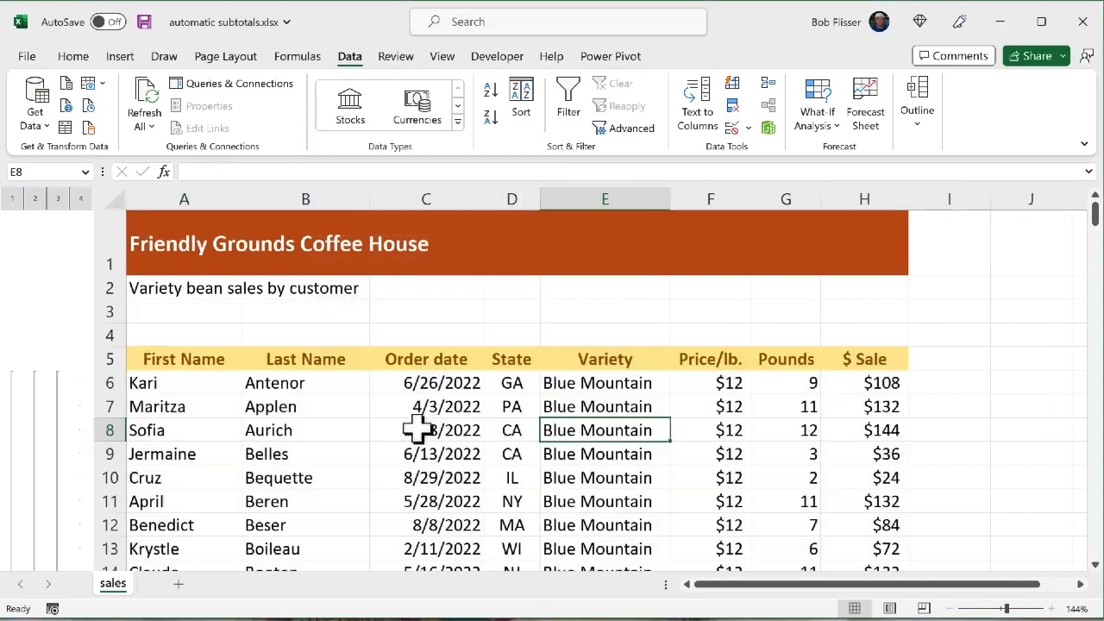
# Step: Collapse the Colombia detail rows down to the average and total rows, and expand them again
pyautogui.scroll(-15, 416, 428)
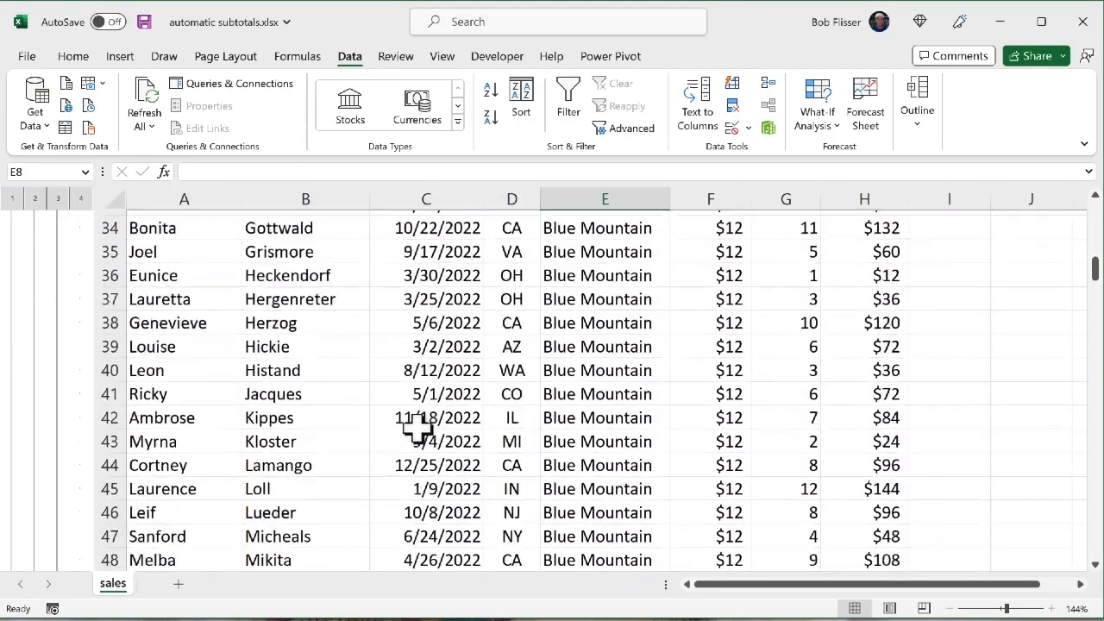
pyautogui.scroll(-7, 417, 429)
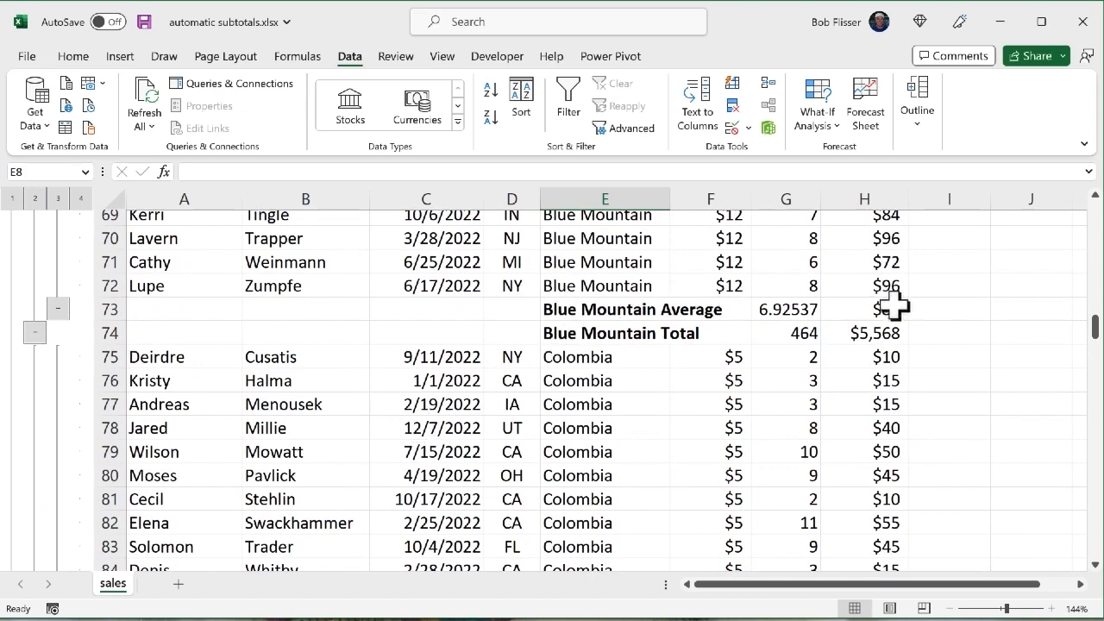
pyautogui.scroll(-4, 682, 433)
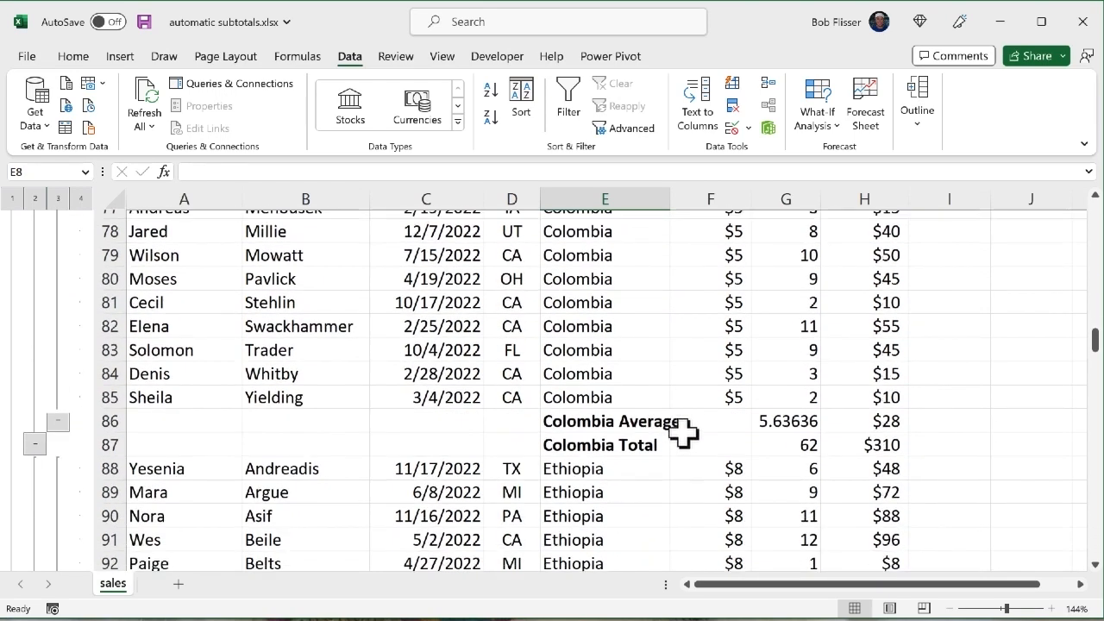
pyautogui.scroll(-1, 682, 431)
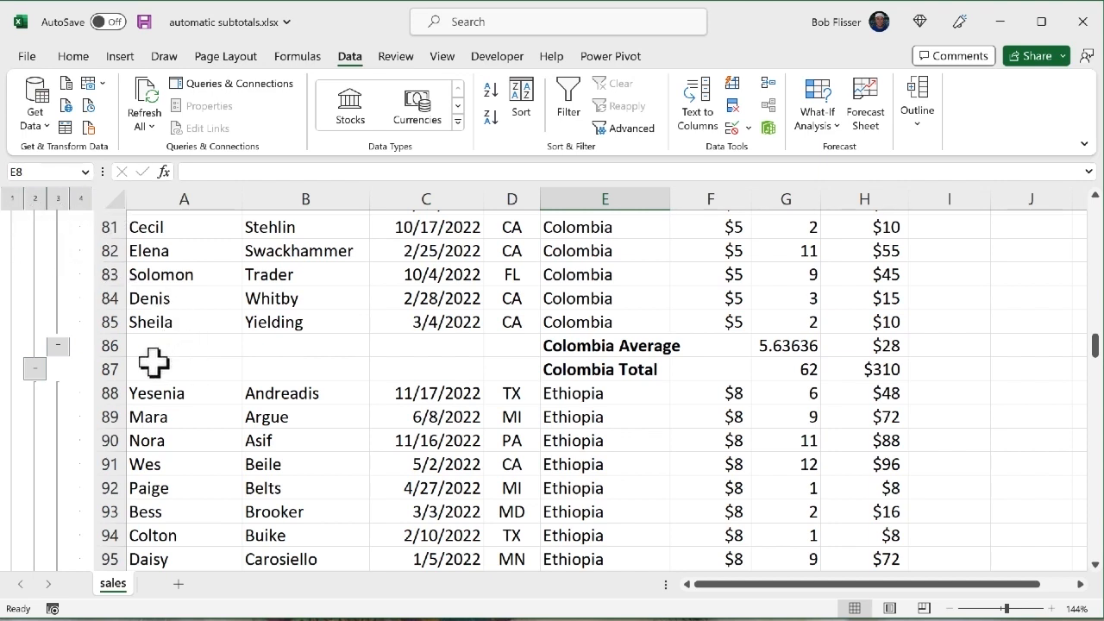
pyautogui.click(58, 345)
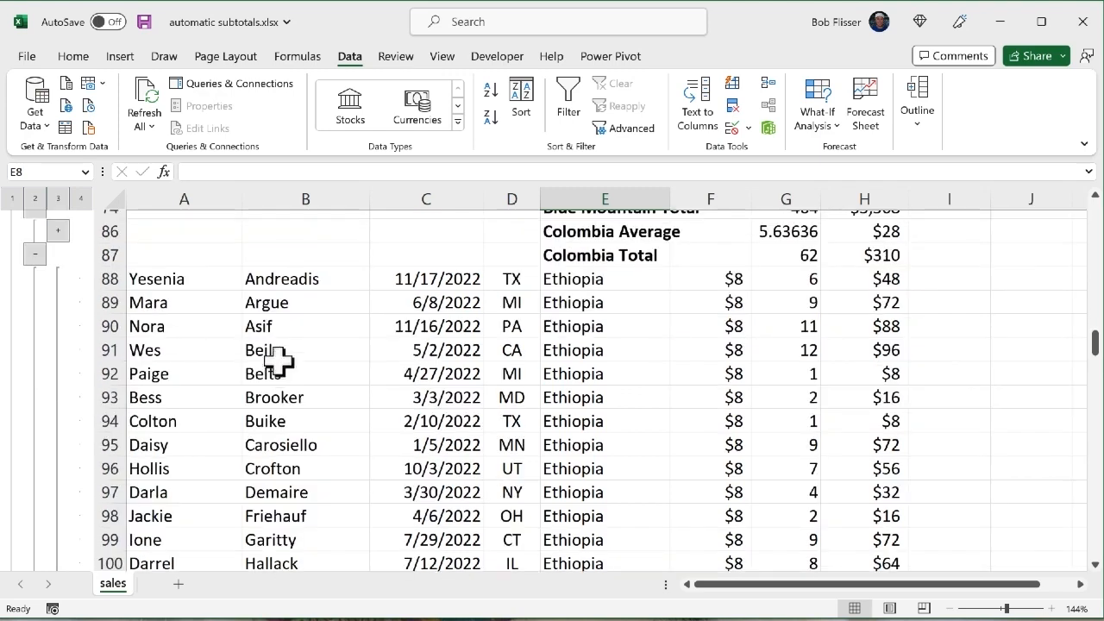
pyautogui.scroll(3, 278, 358)
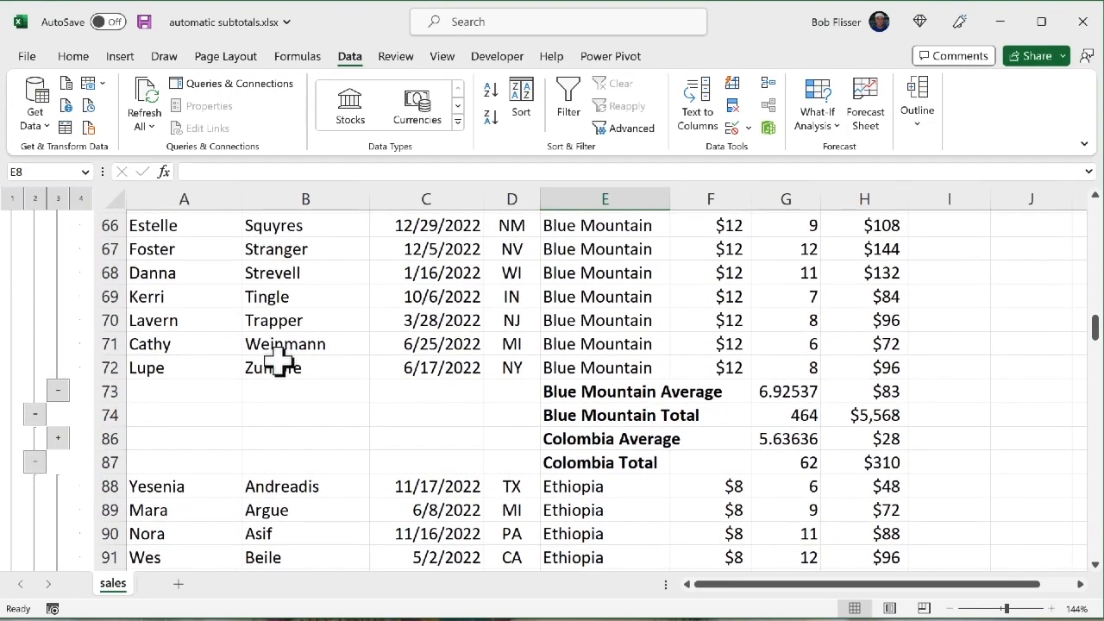
pyautogui.click(59, 437)
# Step: Collapse the outline to level 3 to review the average and total rows of every variety and the grand rows
pyautogui.scroll(-2, 60, 436)
pyautogui.scroll(-20, 320, 417)
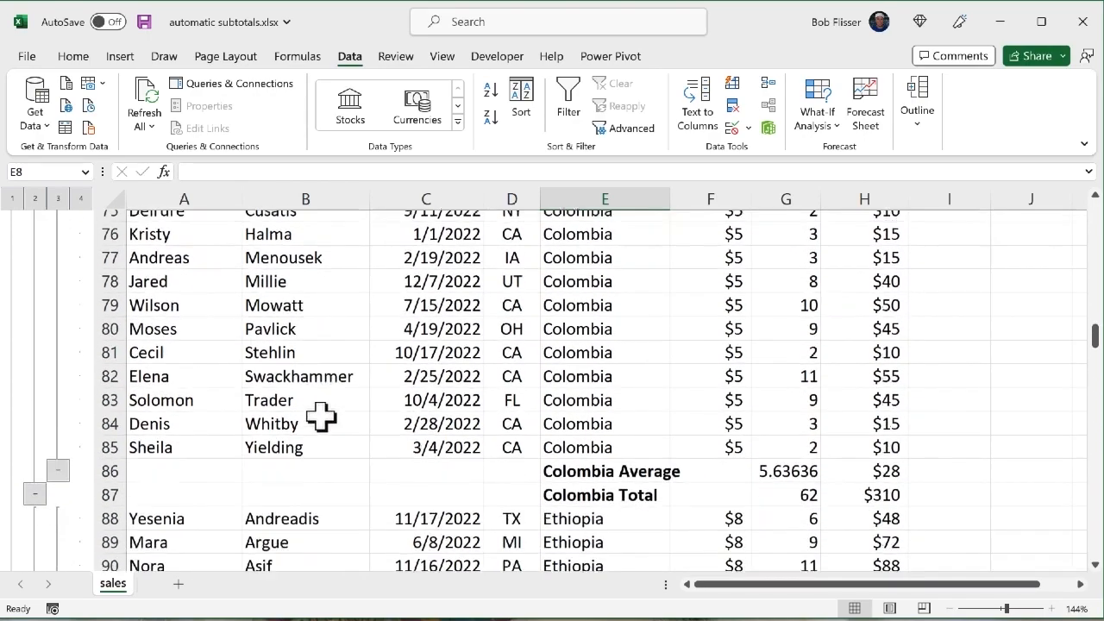
pyautogui.scroll(14, 321, 417)
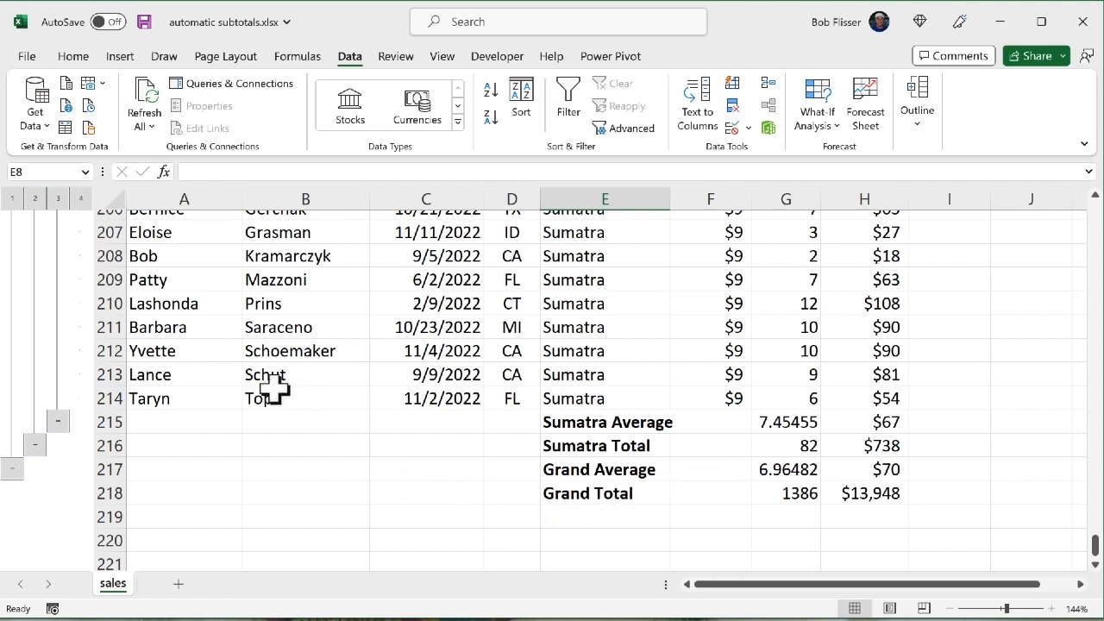
pyautogui.click(58, 198)
pyautogui.scroll(5, 306, 351)
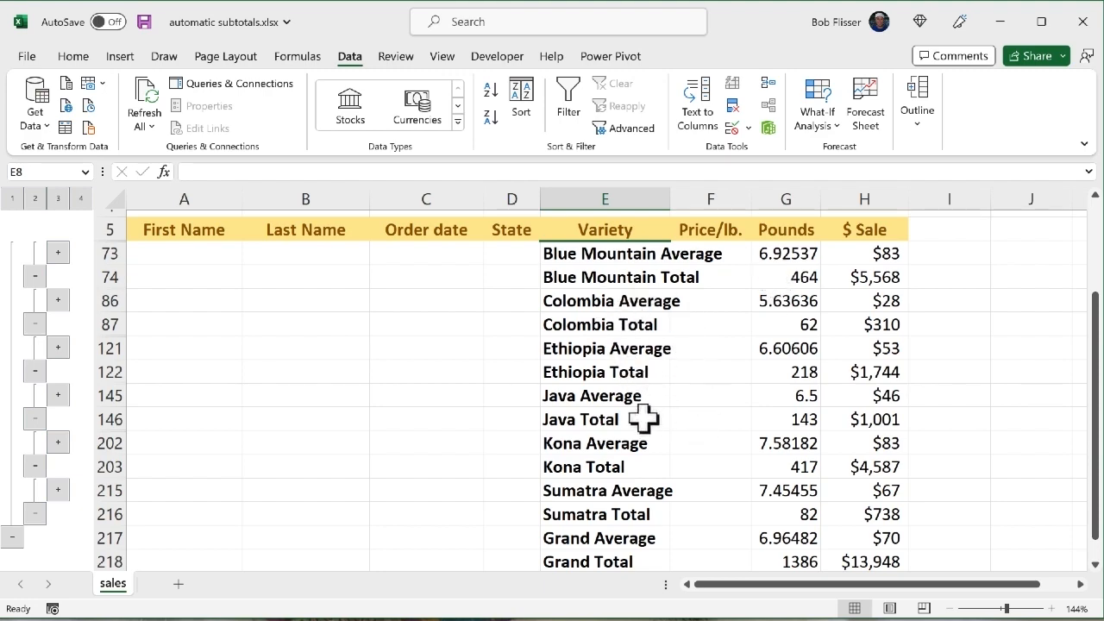
pyautogui.scroll(-3, 643, 423)
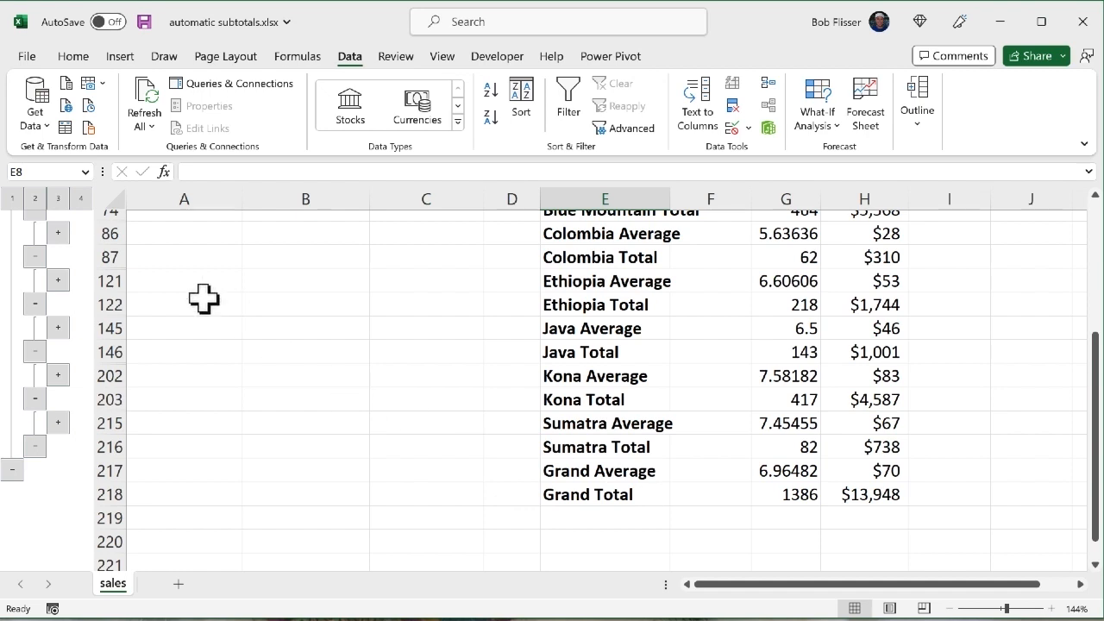
# Step: Reduce the outline to level 2 and on to level 1, and expand it to level 4 to restore all records
pyautogui.click(34, 198)
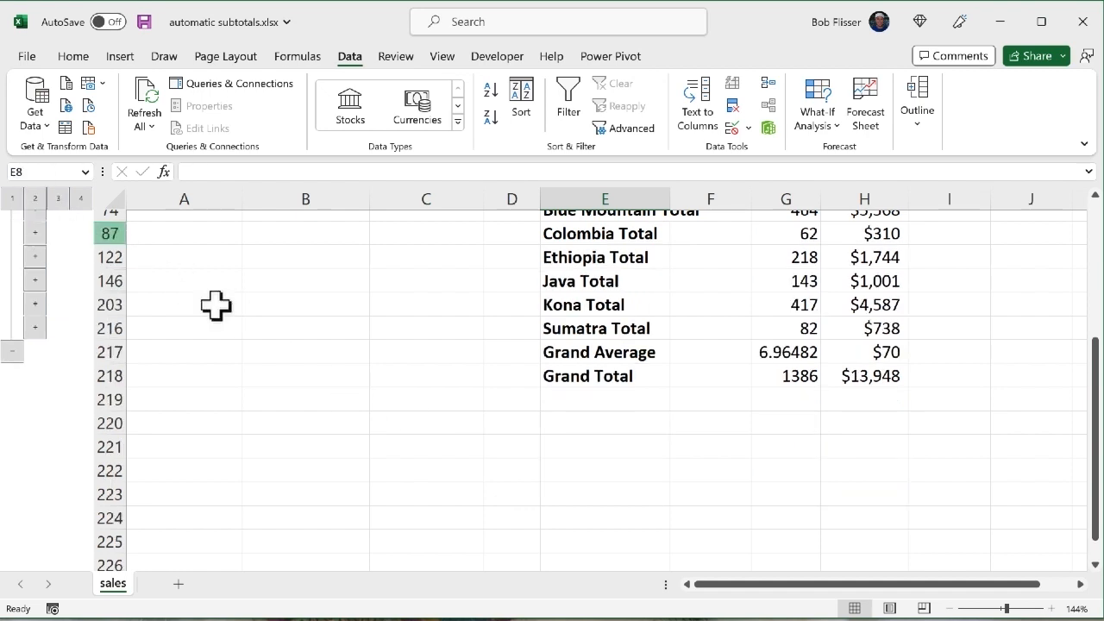
pyautogui.scroll(1, 401, 396)
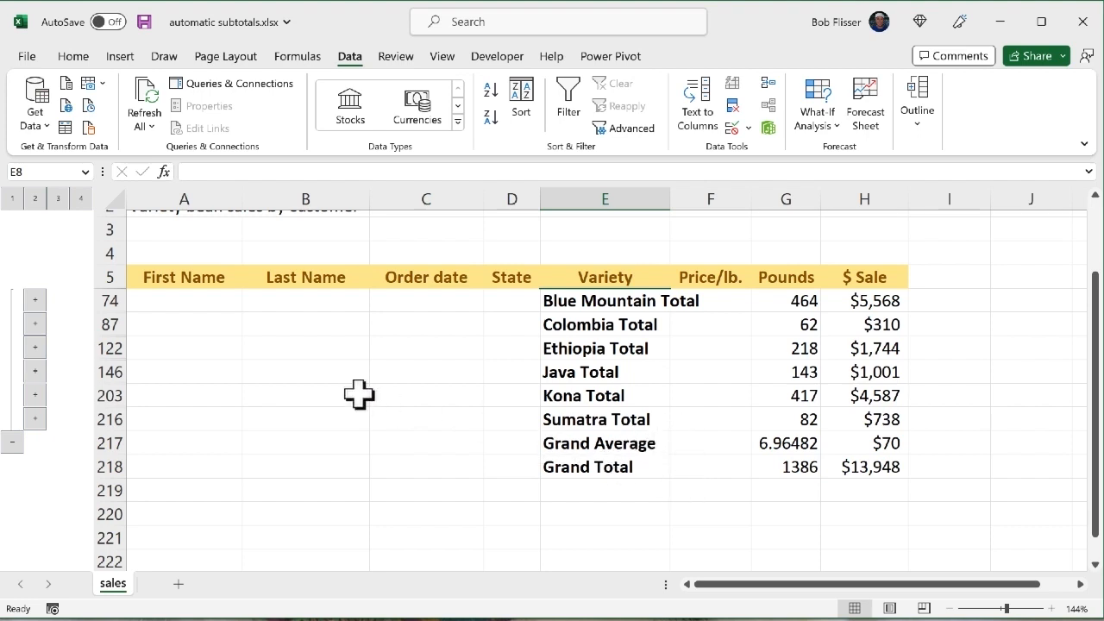
pyautogui.click(13, 201)
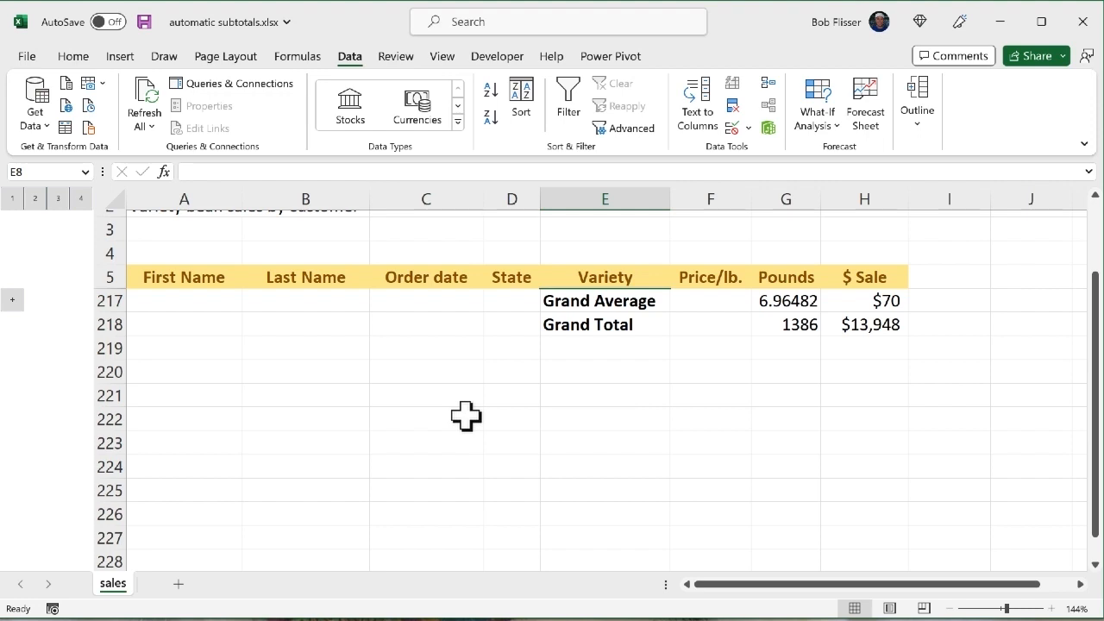
pyautogui.click(81, 198)
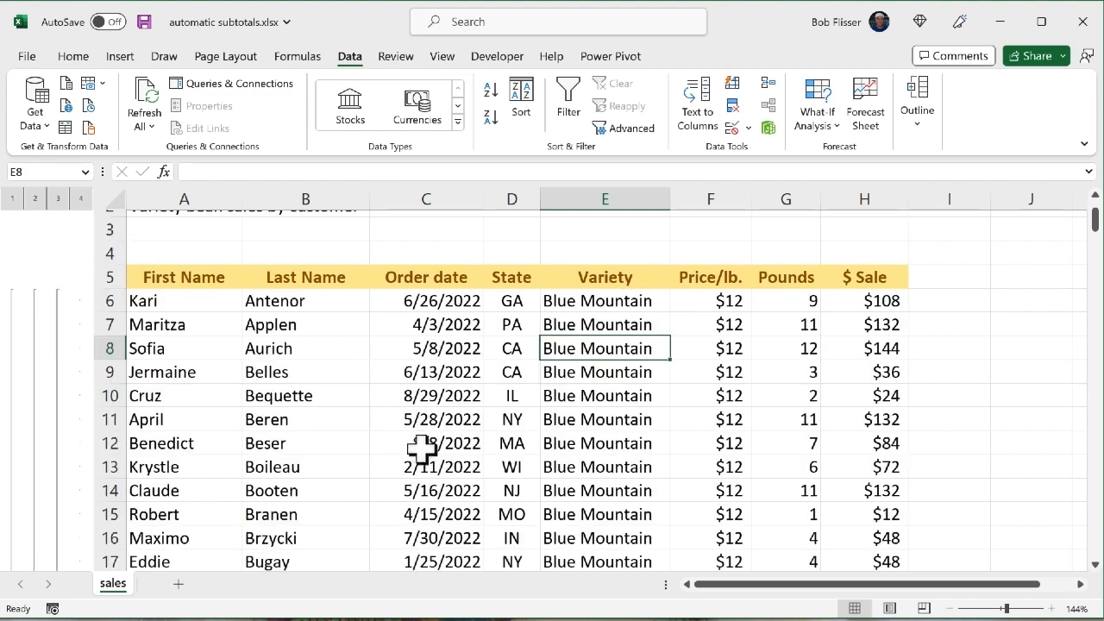
# Step: Remove all subtotals from the sales list and sort its records by State in ascending order
pyautogui.scroll(-20, 422, 447)
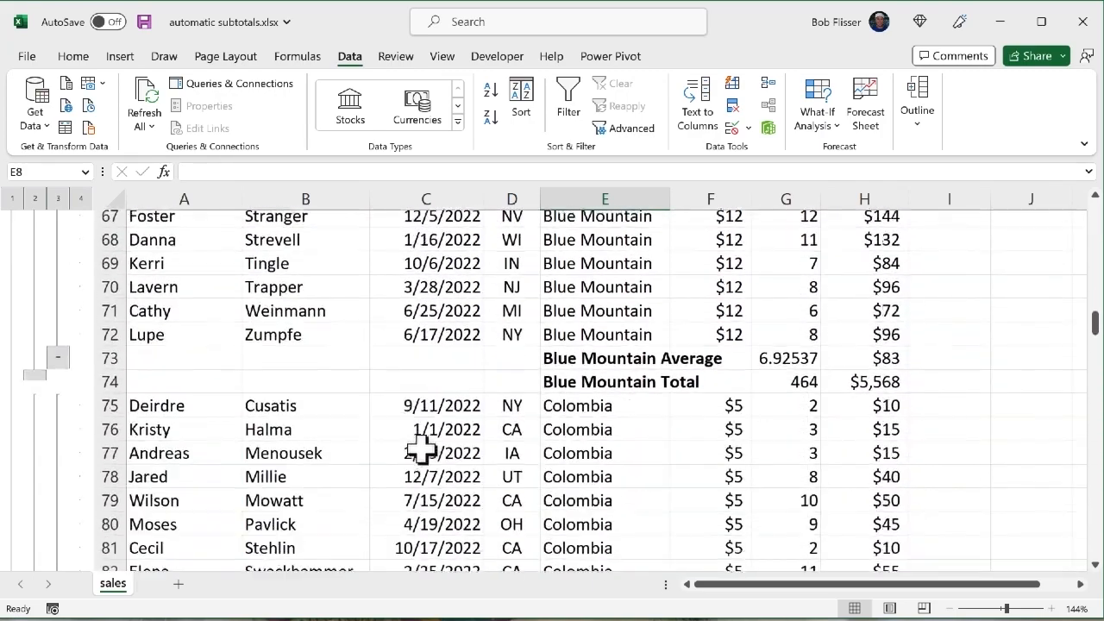
pyautogui.scroll(-1, 421, 447)
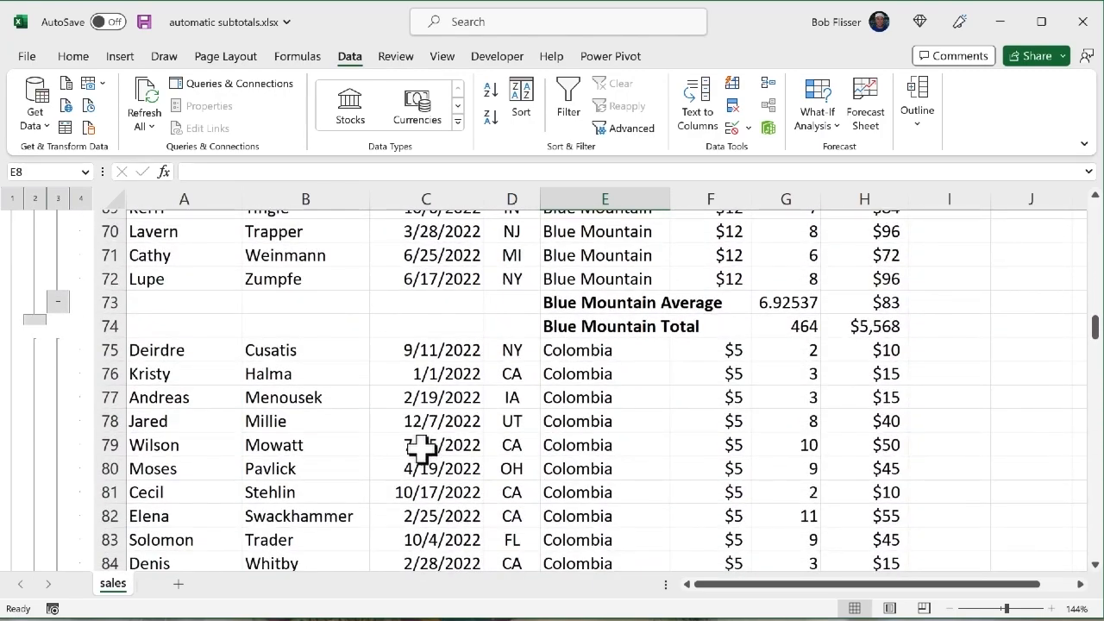
pyautogui.scroll(20, 421, 447)
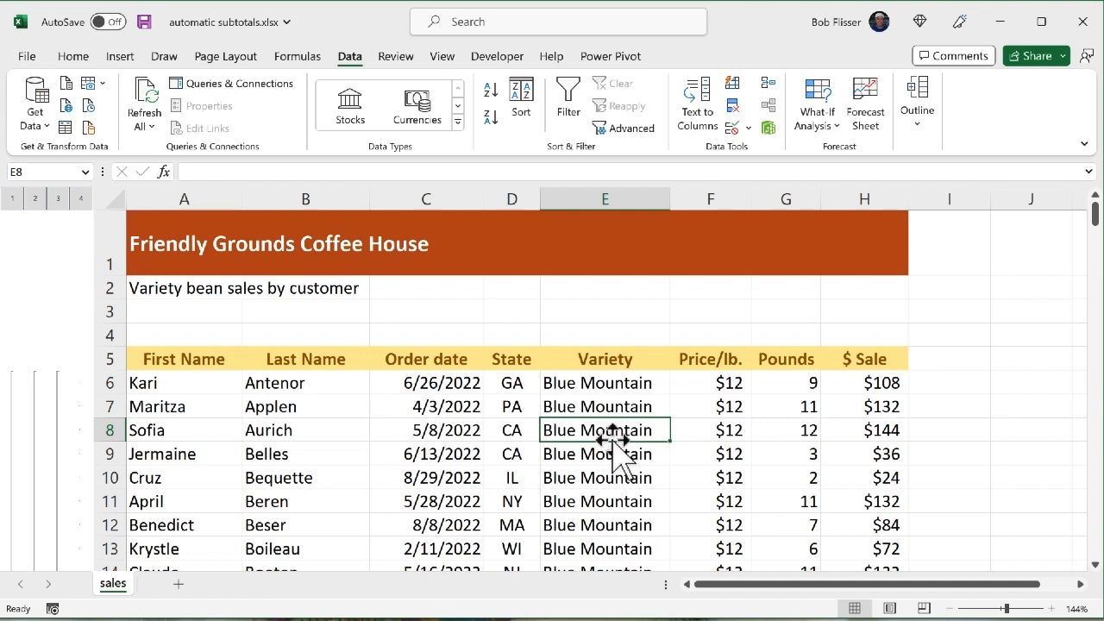
pyautogui.click(921, 125)
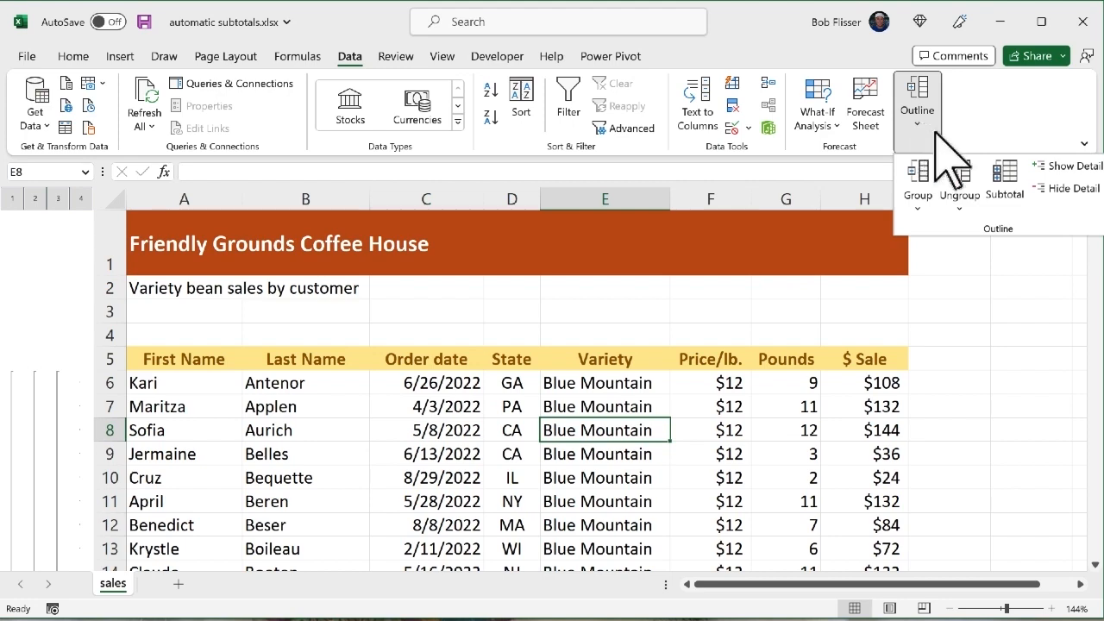
pyautogui.click(1007, 183)
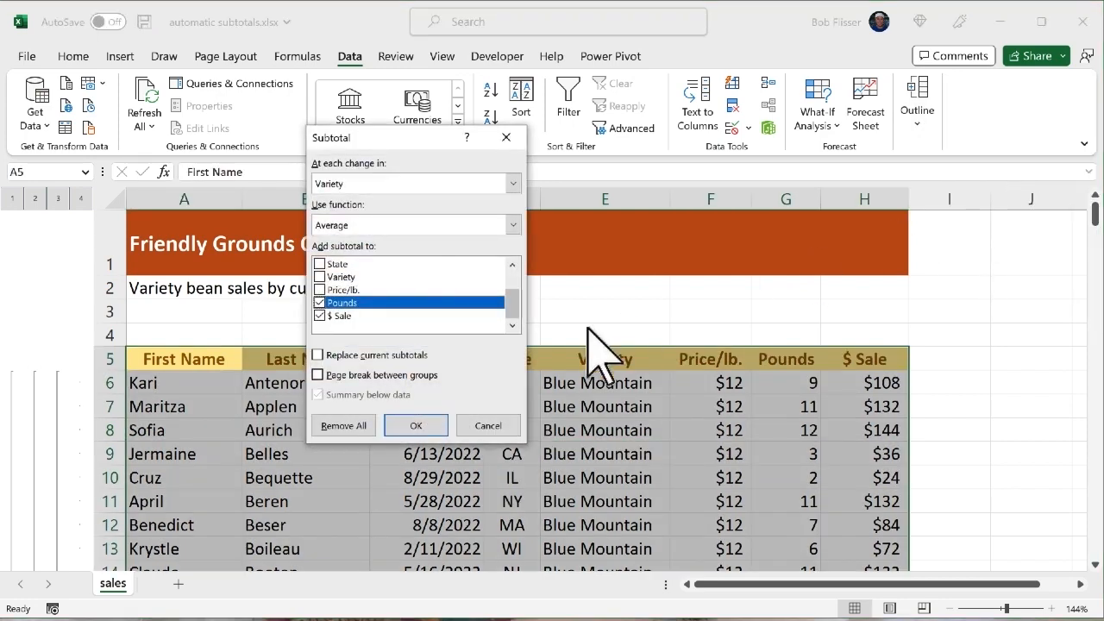
pyautogui.click(357, 426)
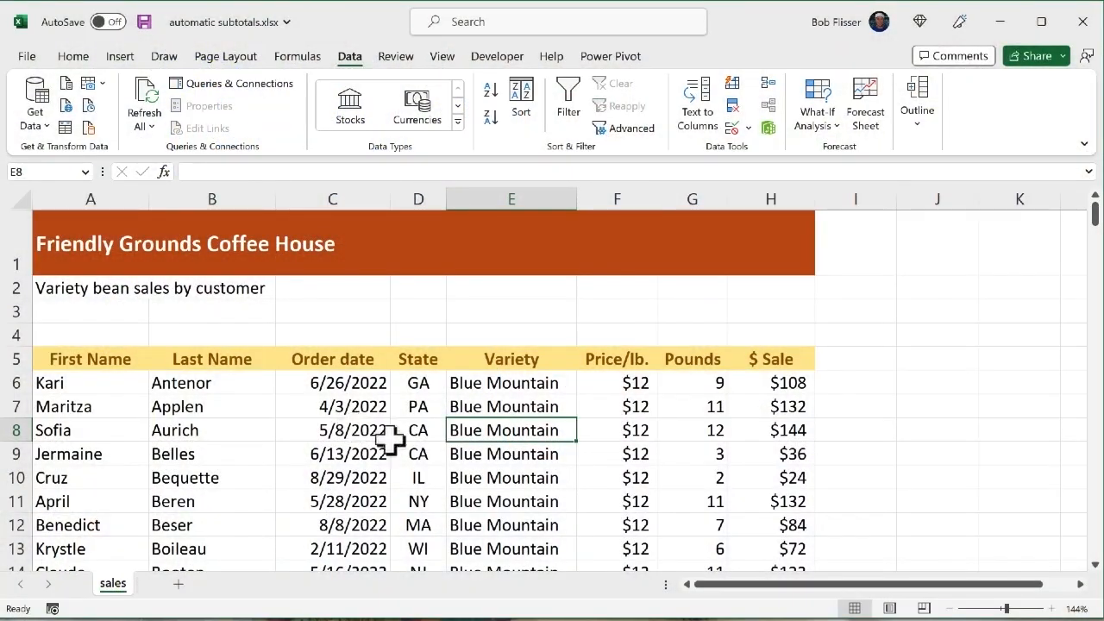
pyautogui.click(423, 448)
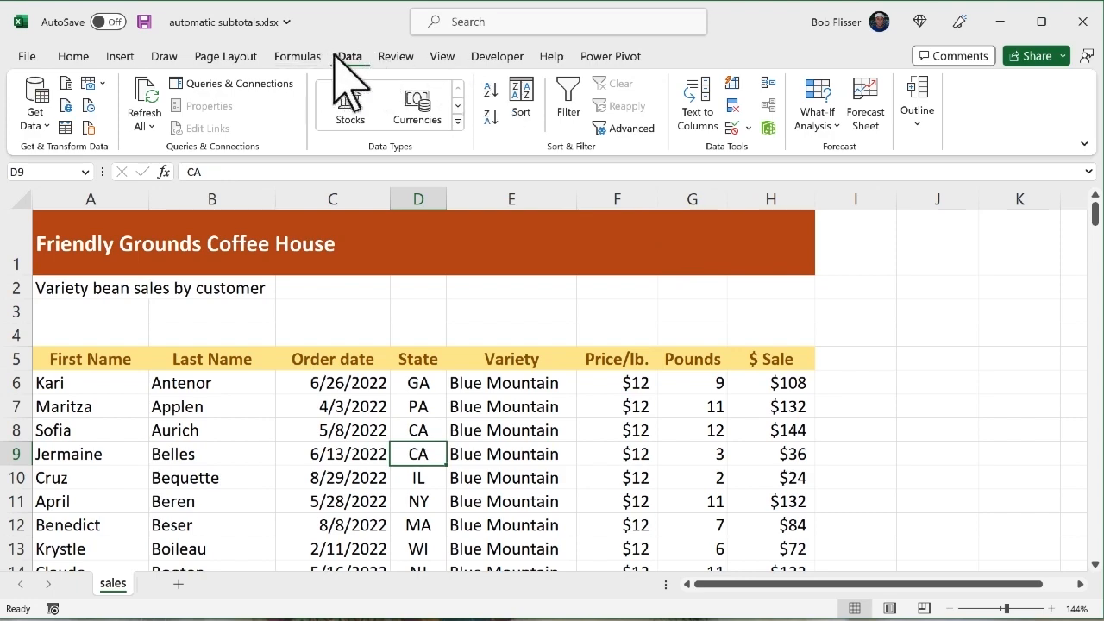
pyautogui.click(489, 91)
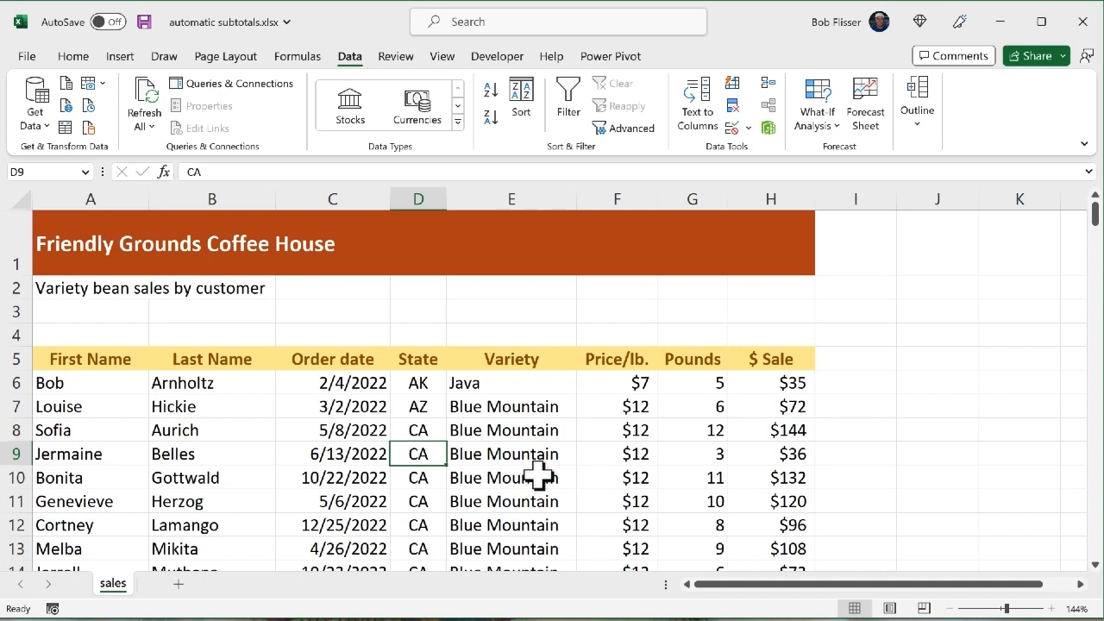
# Step: Insert a new column between Order date and State and enter Month as its header in D5
pyautogui.click(428, 196)
pyautogui.rightClick(428, 199)
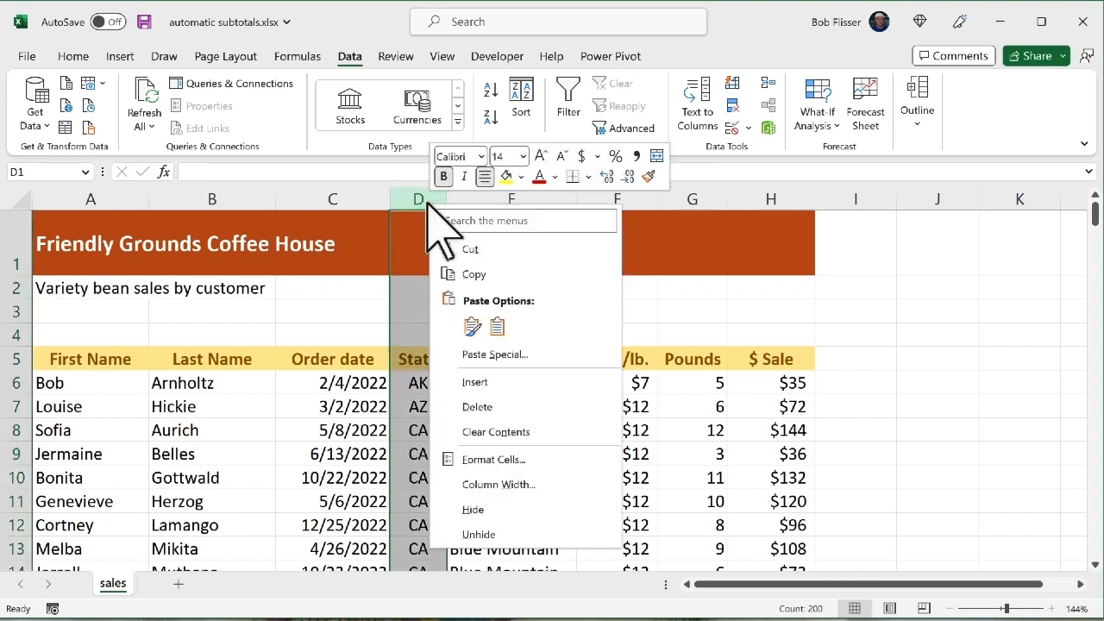
pyautogui.click(502, 382)
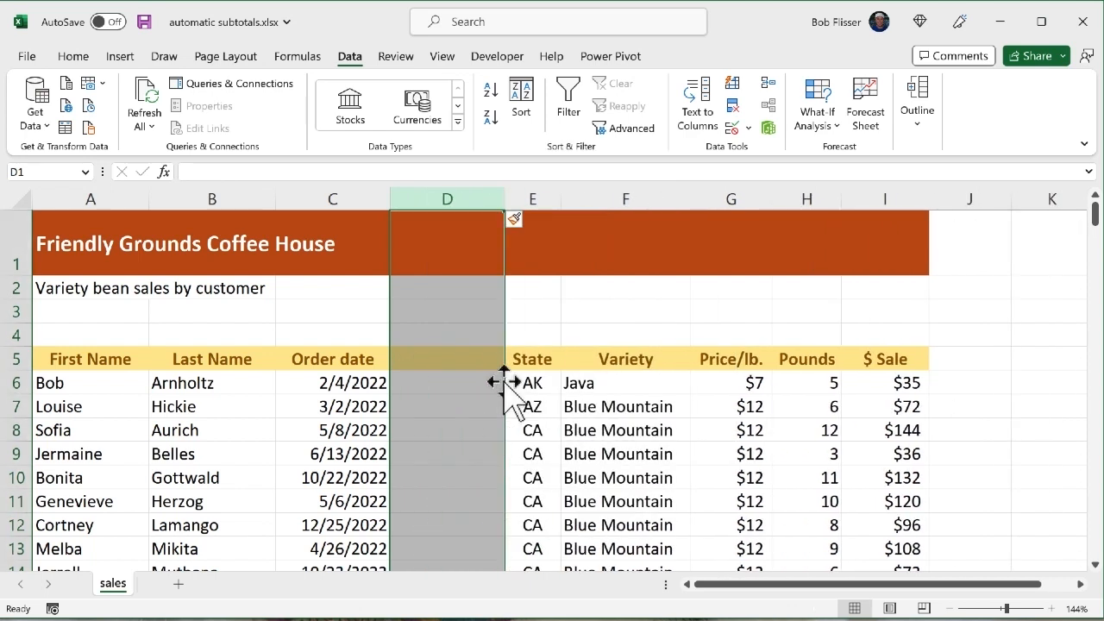
pyautogui.click(437, 357)
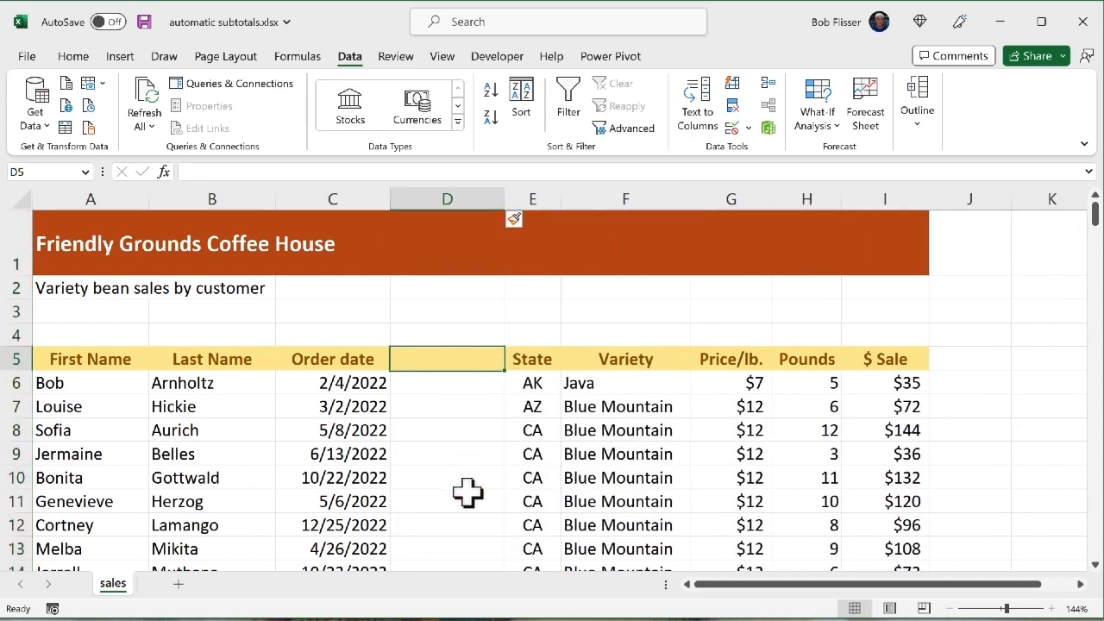
pyautogui.write('Month')
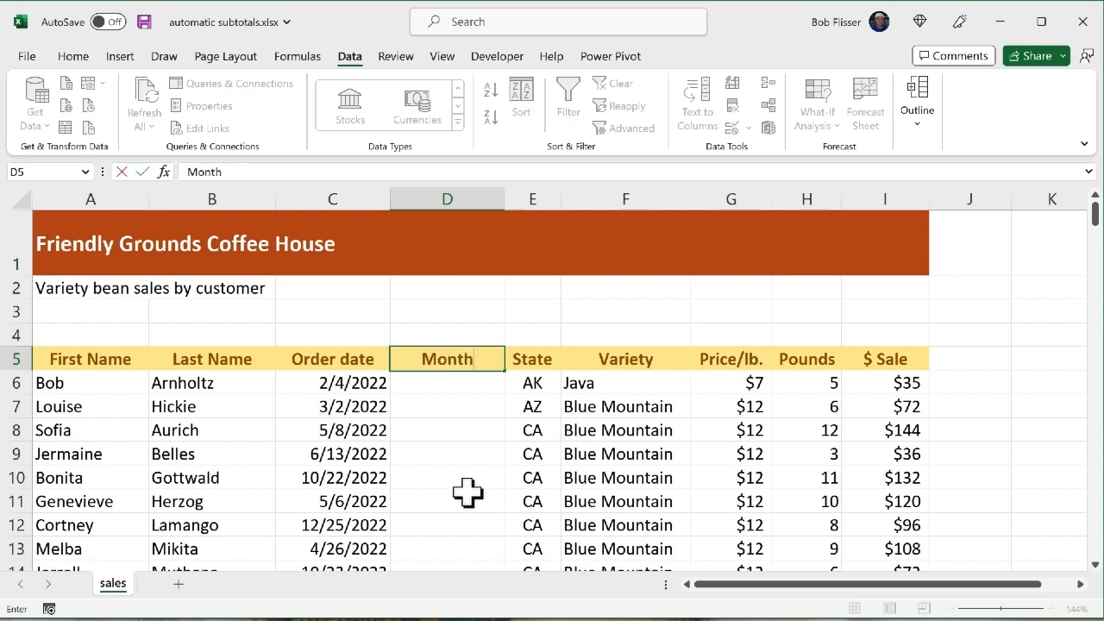
pyautogui.press('Return')
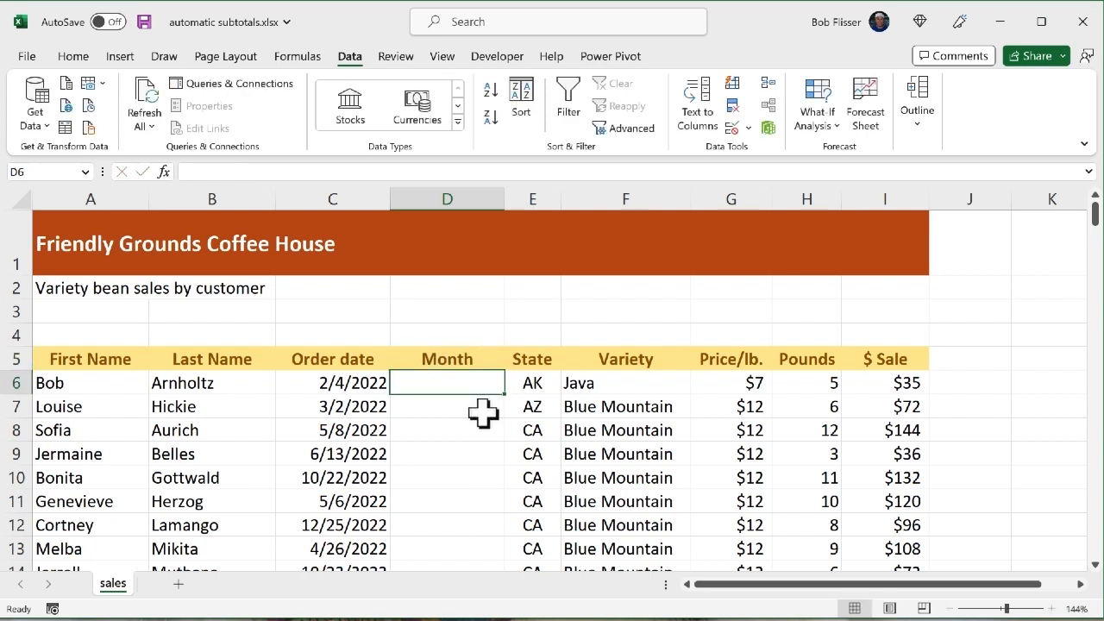